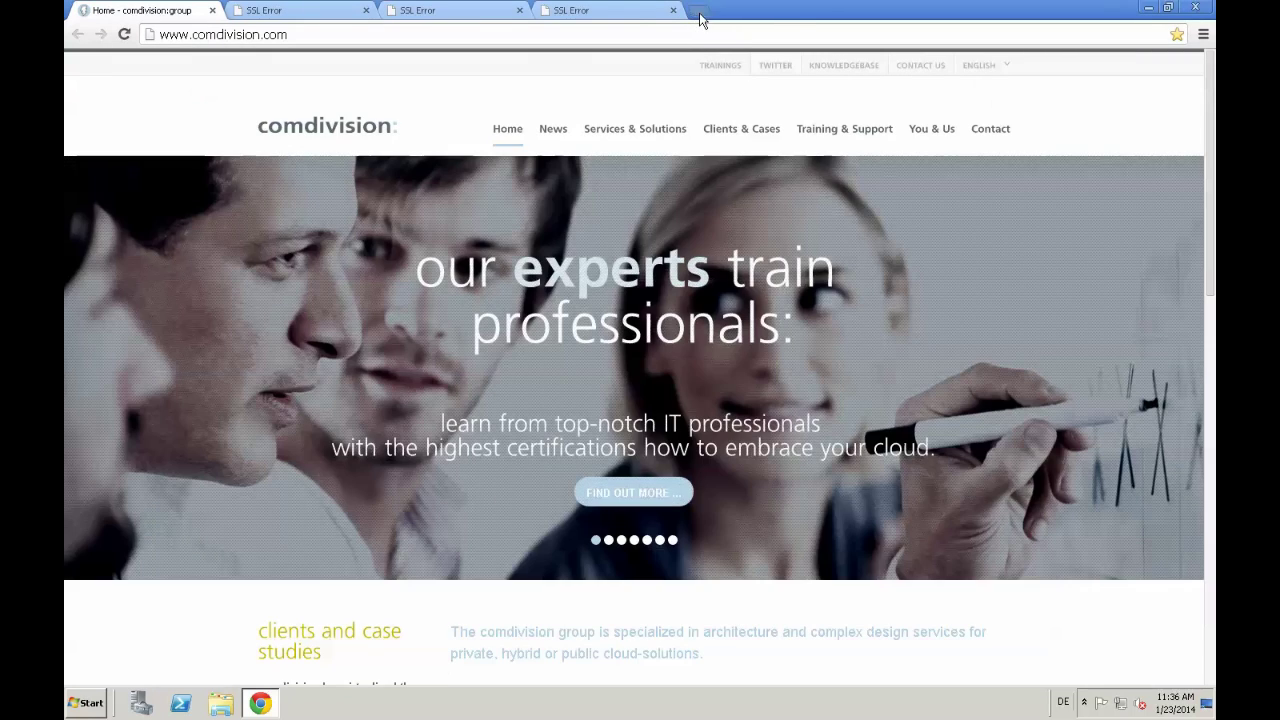
# Load the appd Application Director address in a new tab, past the certificate warning
pyautogui.click(698, 12)
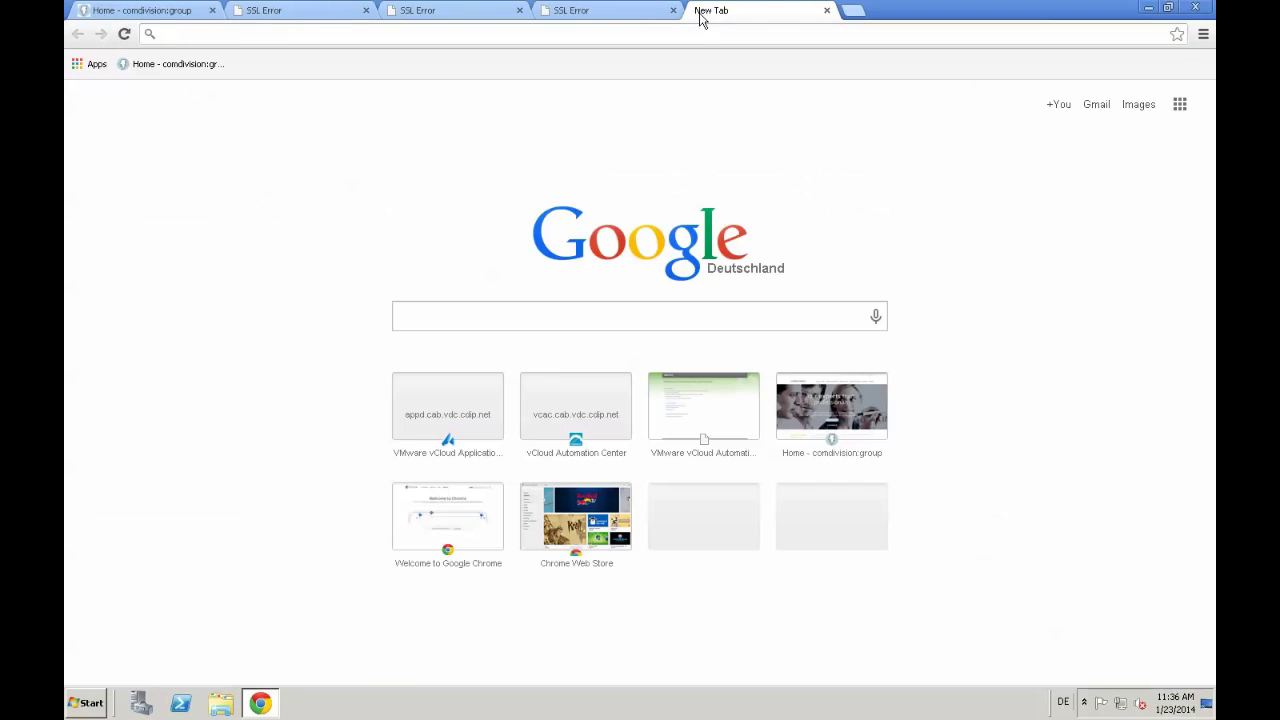
pyautogui.write('appd.cab.vdc.cdip.net:8443/darwin')
pyautogui.press('Return')
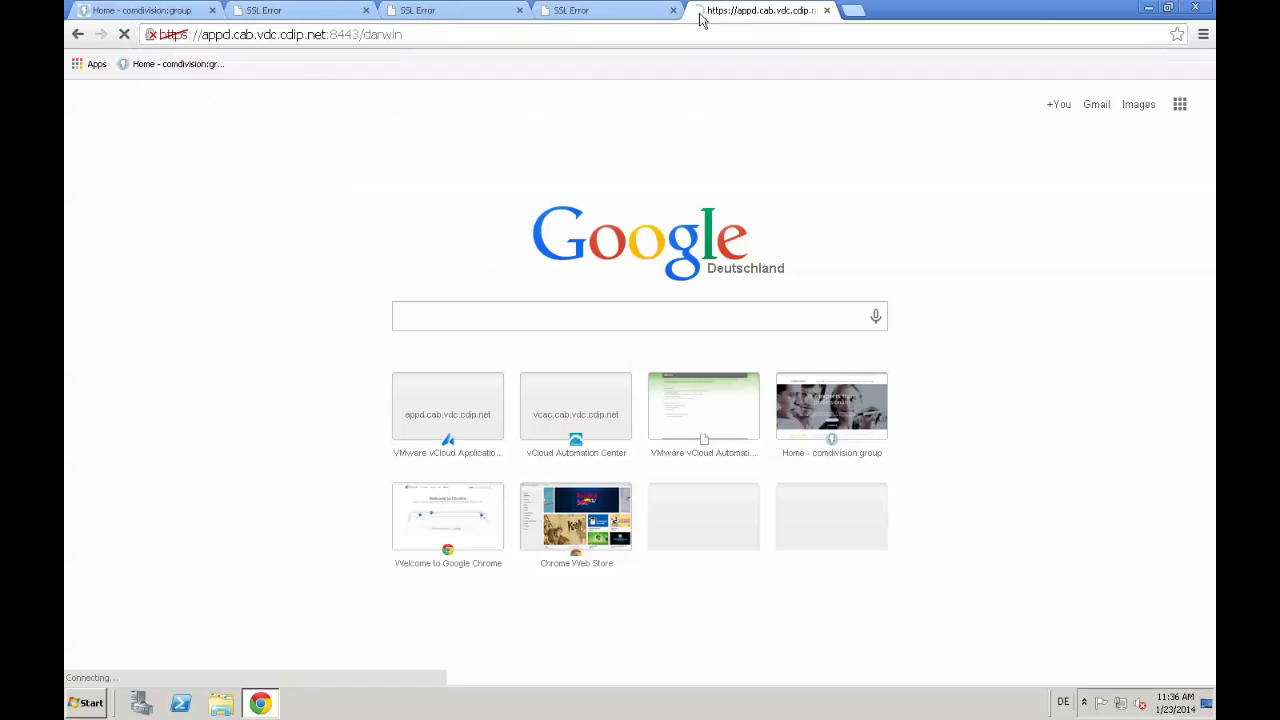
pyautogui.click(429, 249)
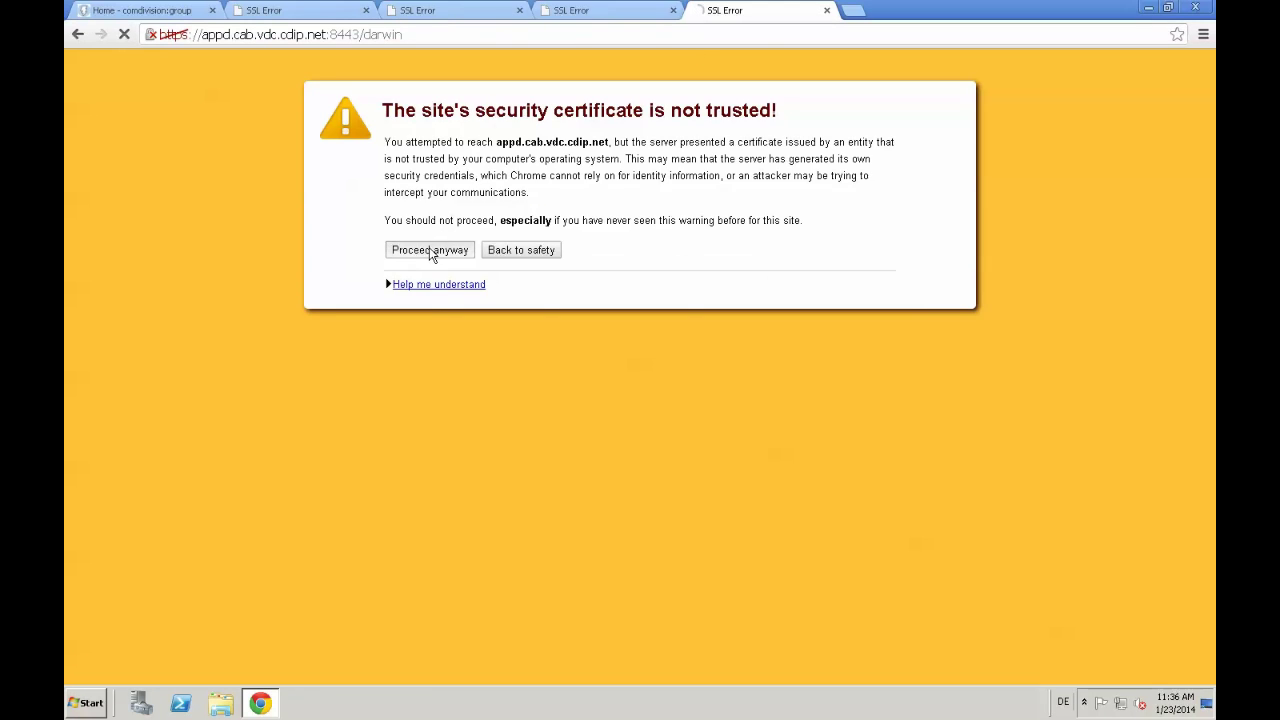
# Log in with the saved admin username and the account password
pyautogui.click(242, 303)
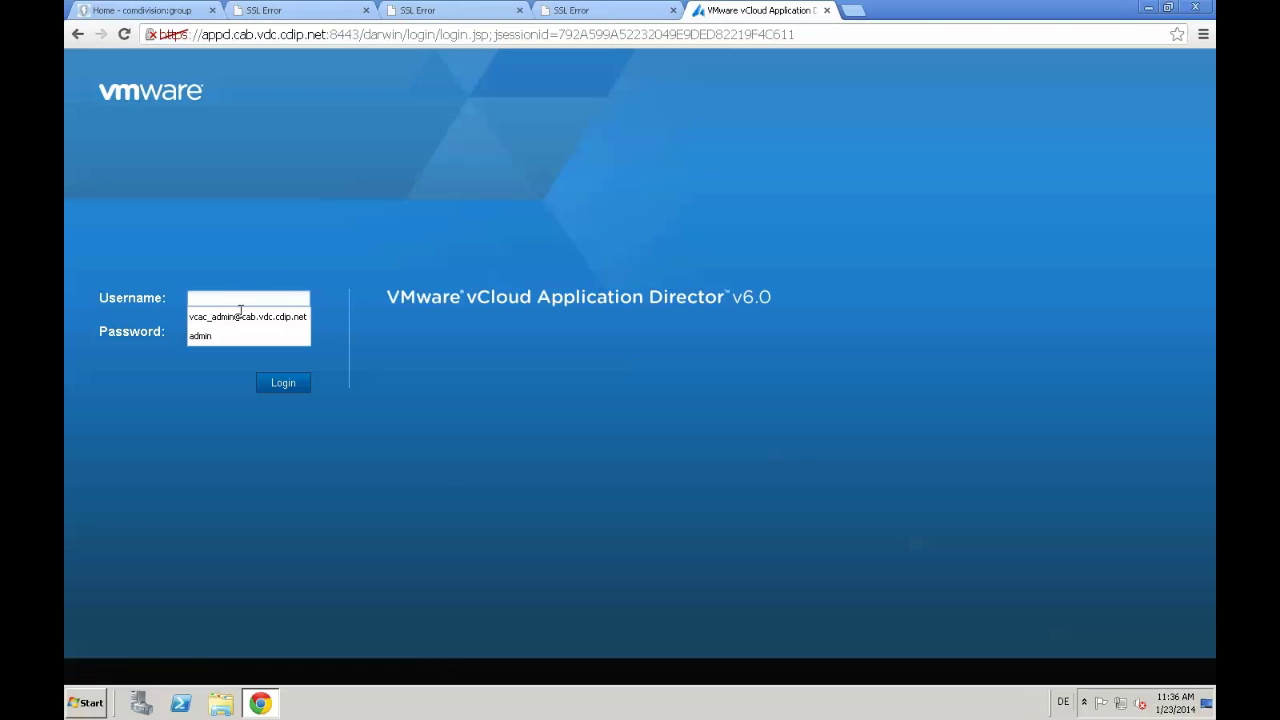
pyautogui.click(240, 316)
pyautogui.click(231, 333)
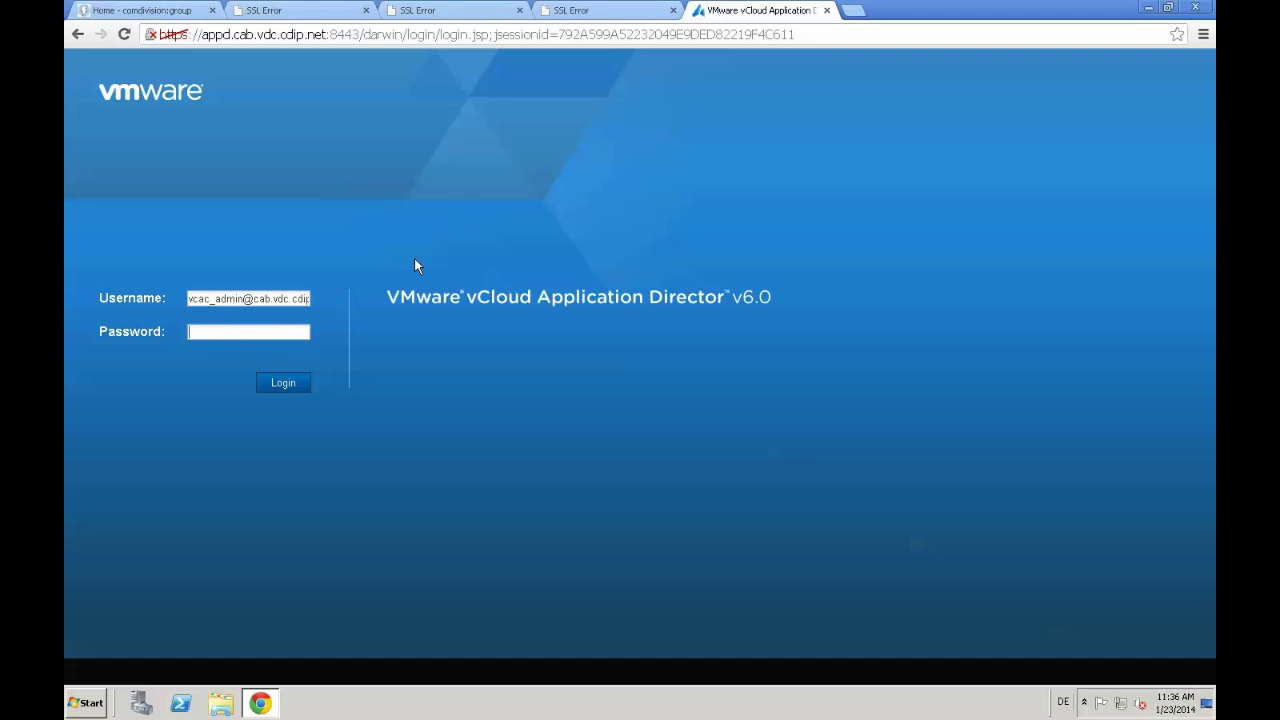
pyautogui.write('••••••••••')
pyautogui.press('Return')
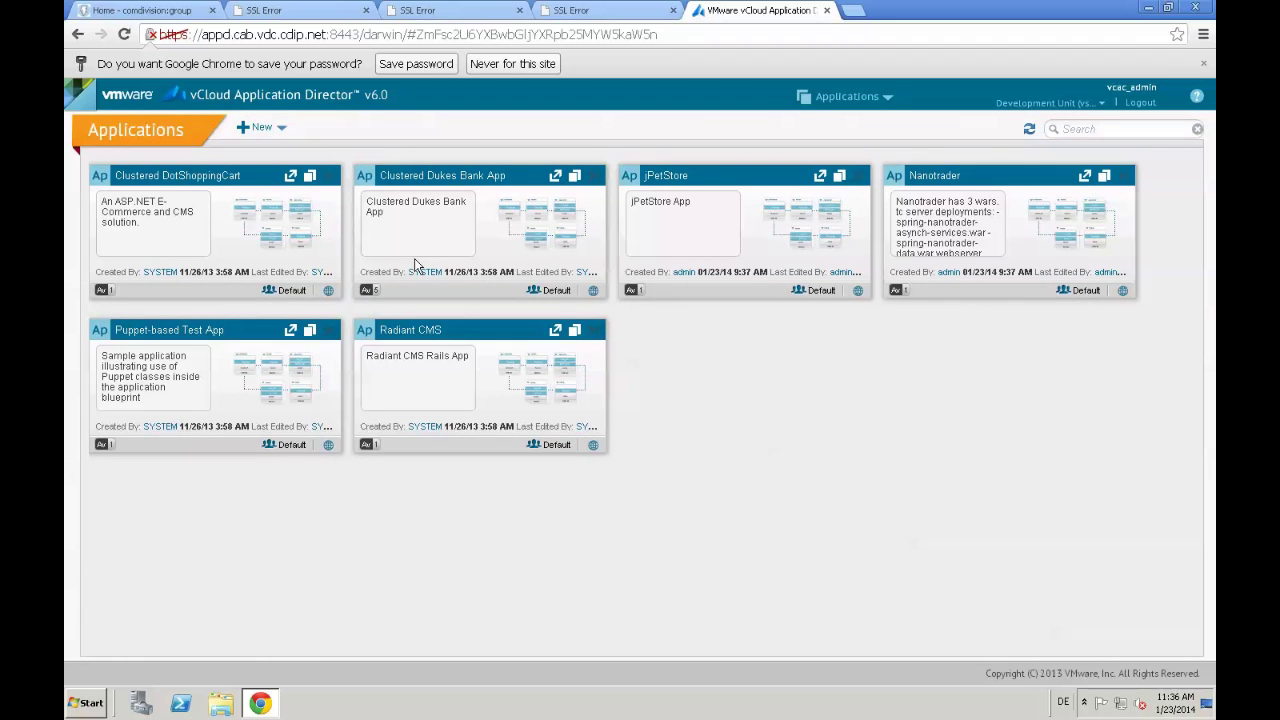
# Dismiss the save-password prompt, visit the Operating Systems catalog, then switch to Logical Templates
pyautogui.click(512, 64)
pyautogui.click(847, 66)
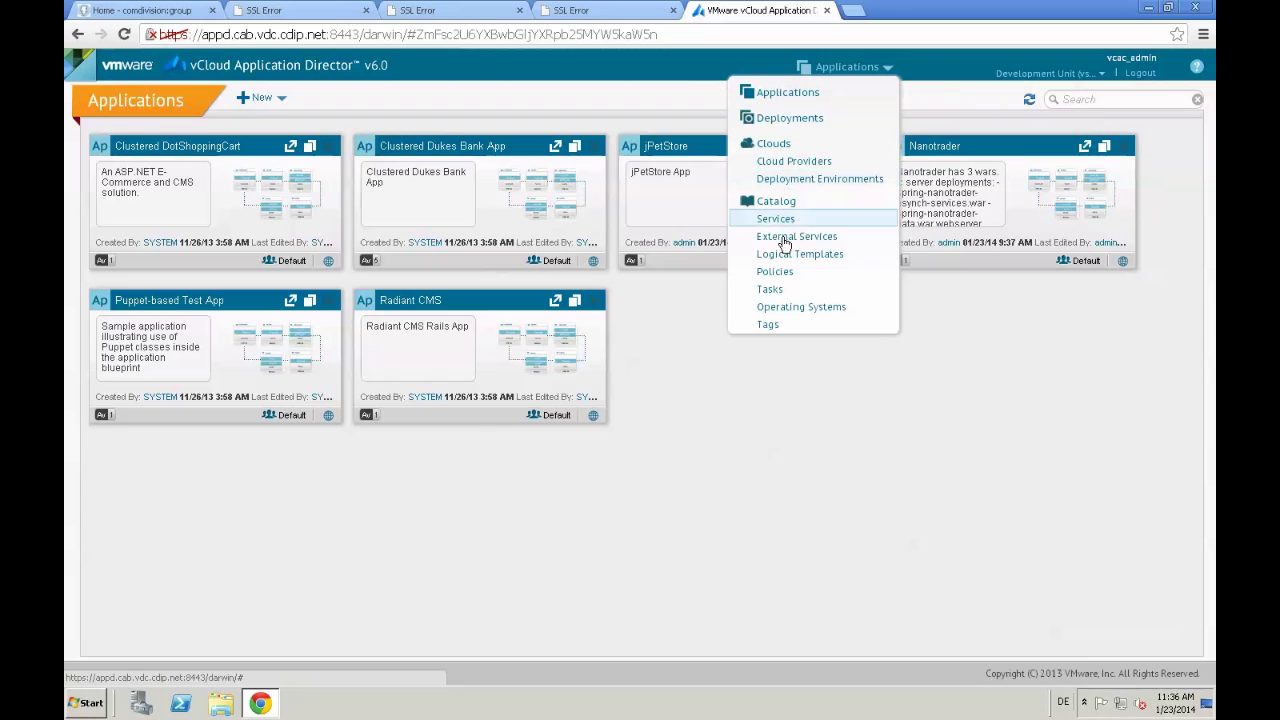
pyautogui.click(781, 308)
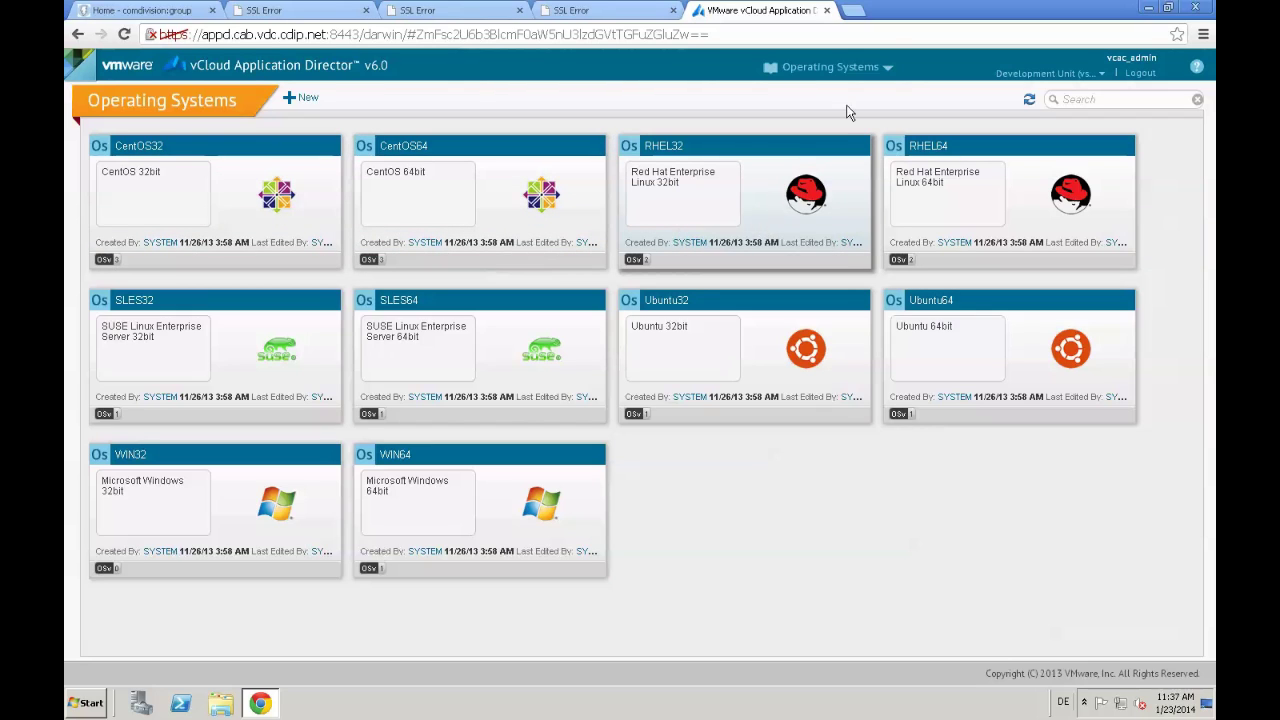
pyautogui.click(887, 68)
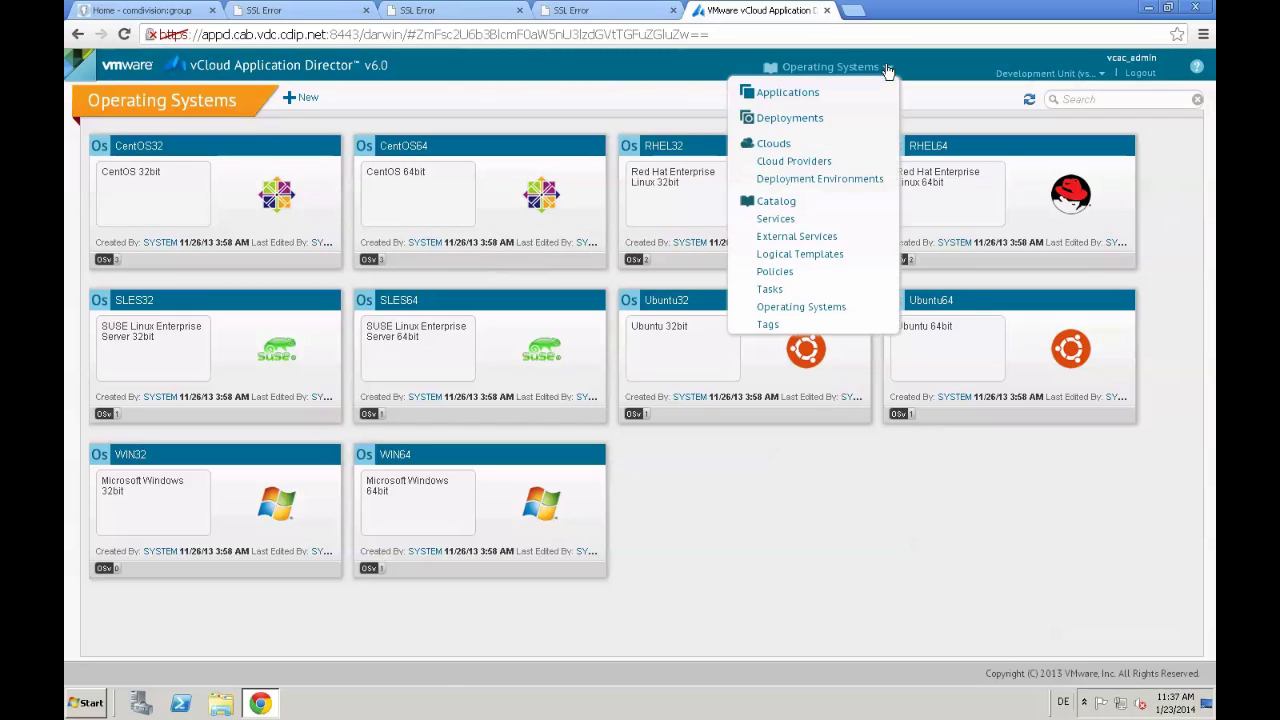
pyautogui.click(826, 254)
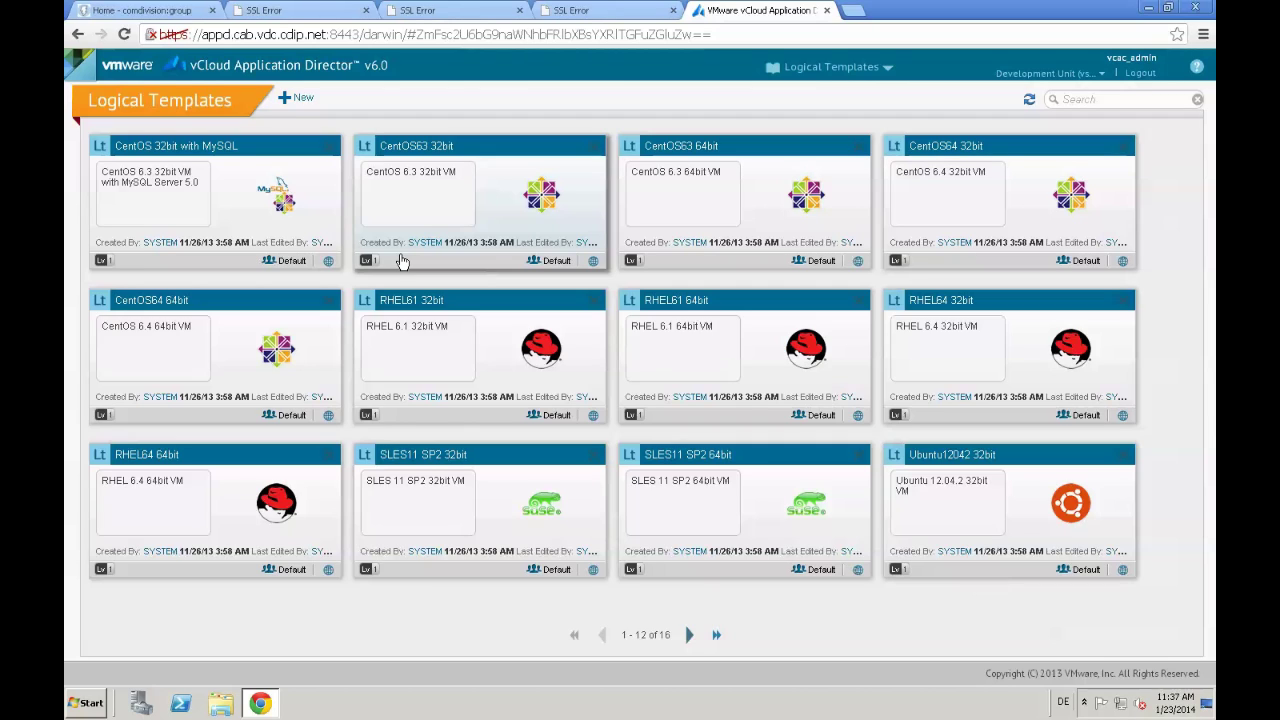
# Open version 1.0.0 of the CentOS63 32bit logical template for editing
pyautogui.click(493, 155)
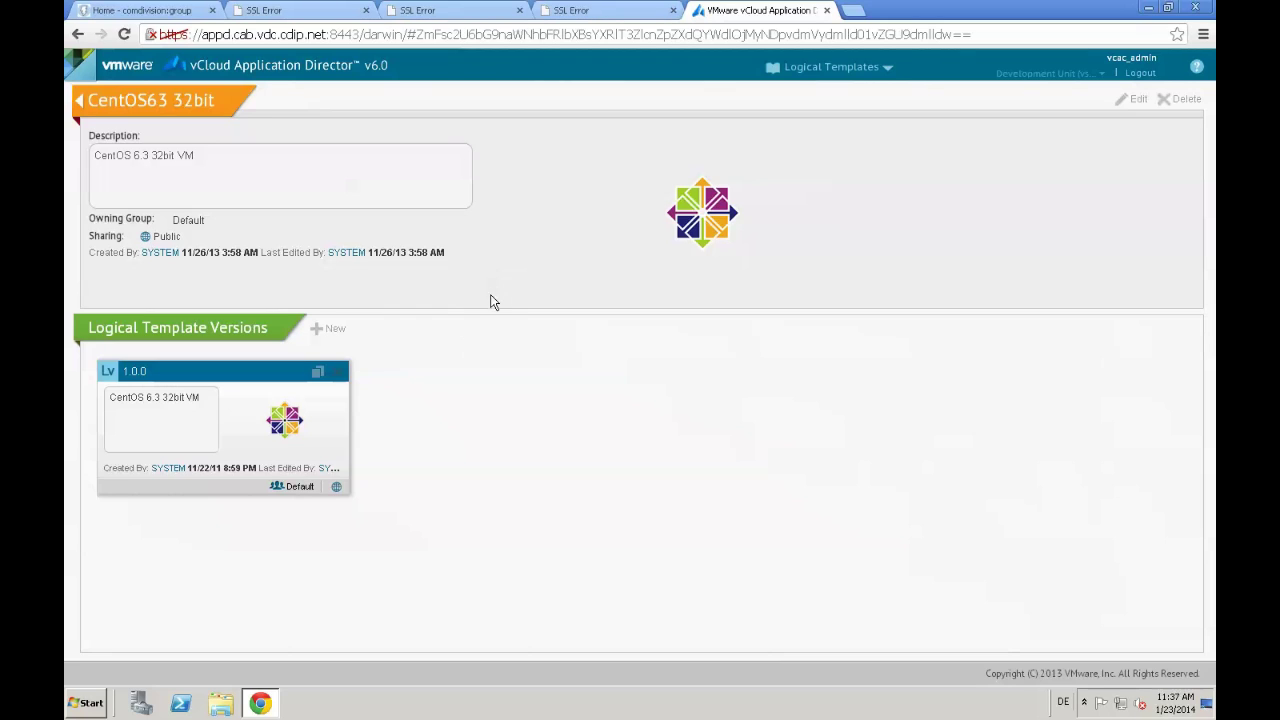
pyautogui.click(244, 376)
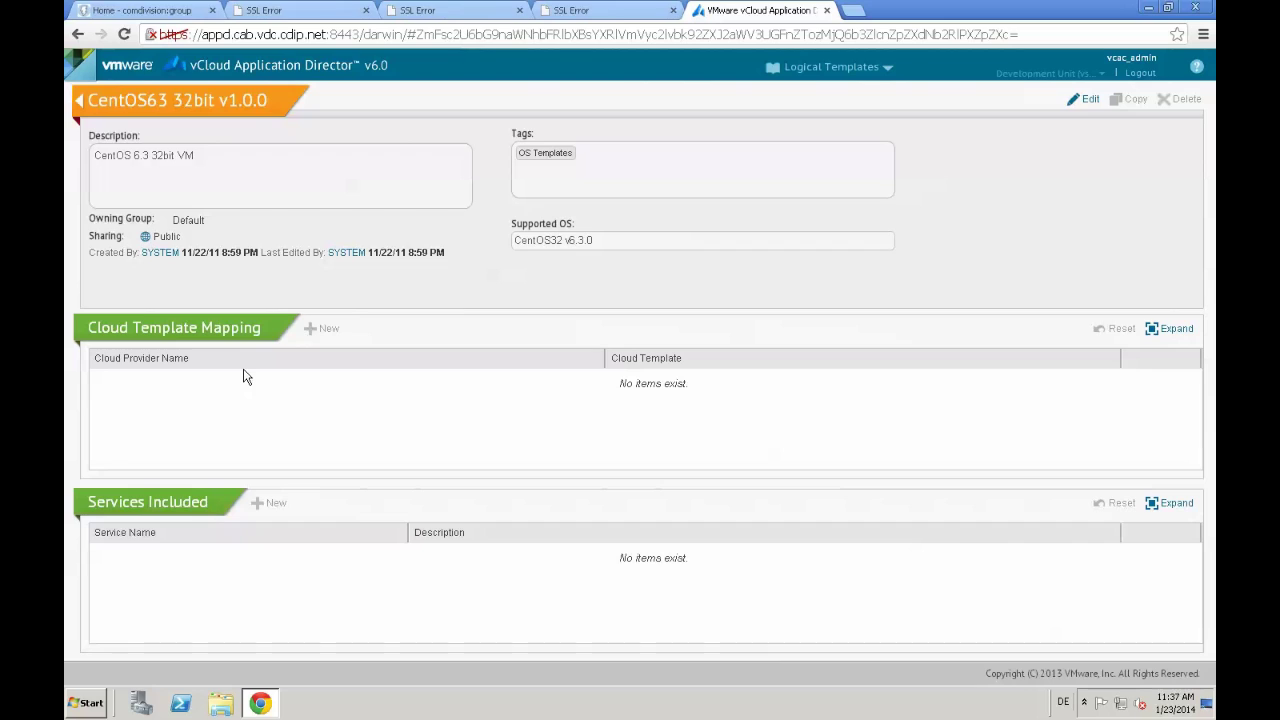
pyautogui.click(1088, 101)
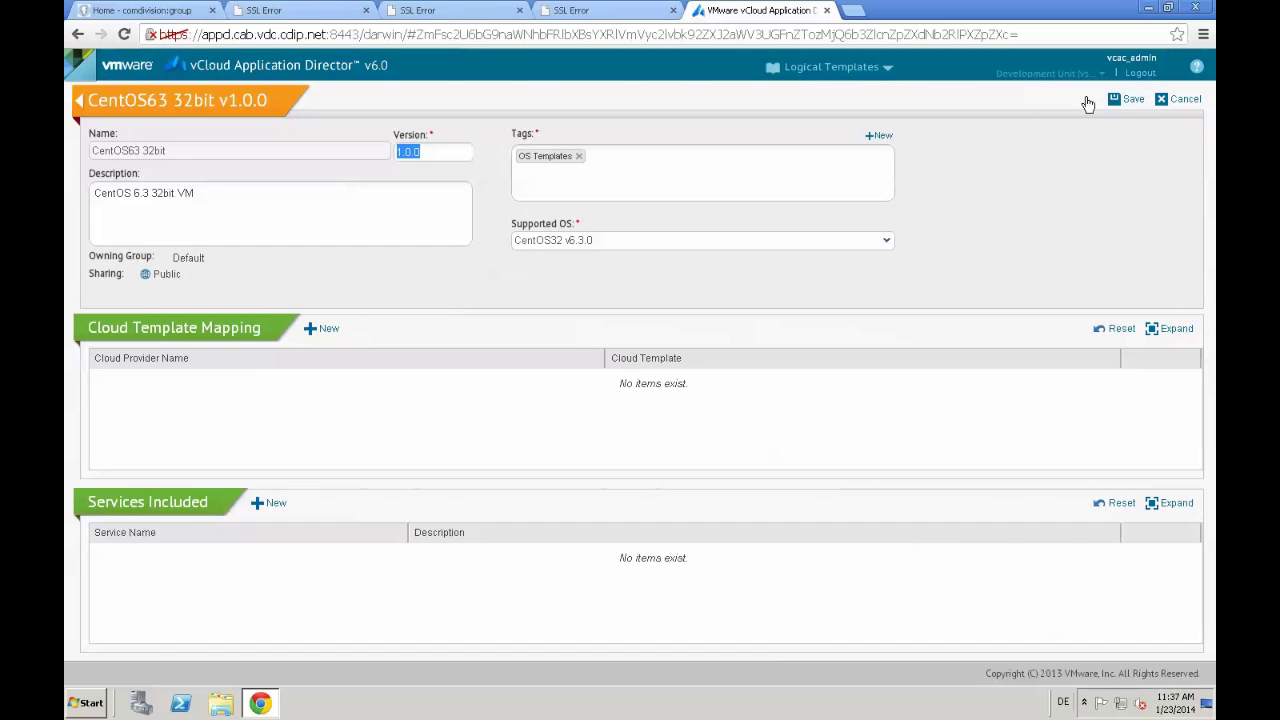
# Add a cloud template mapping of vCAC-CAB to CentOS63AppD and save it
pyautogui.click(308, 331)
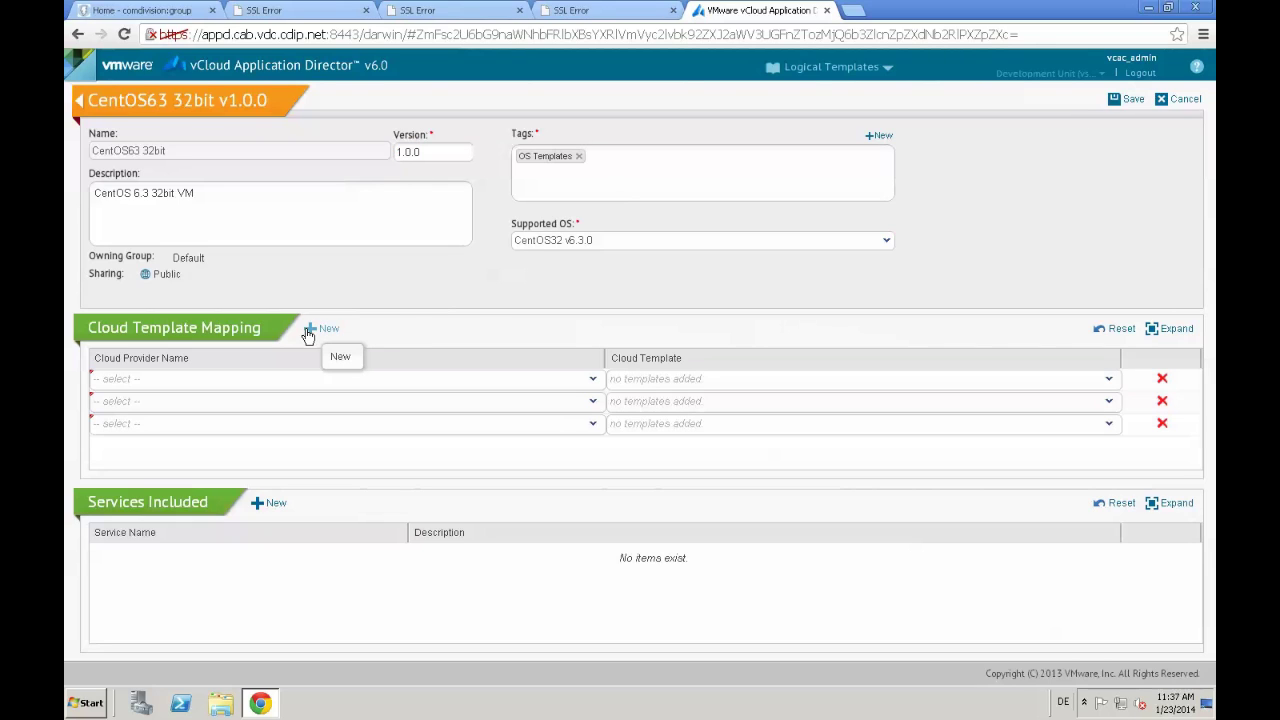
pyautogui.click(295, 387)
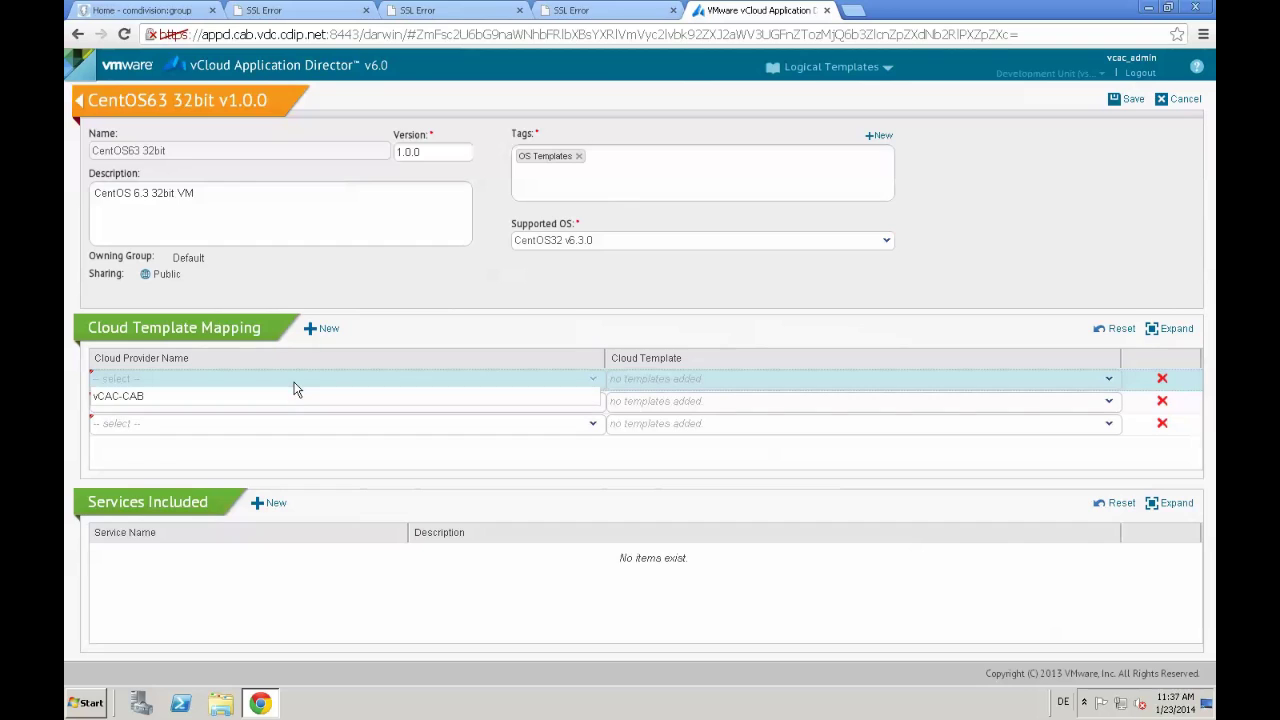
pyautogui.click(209, 398)
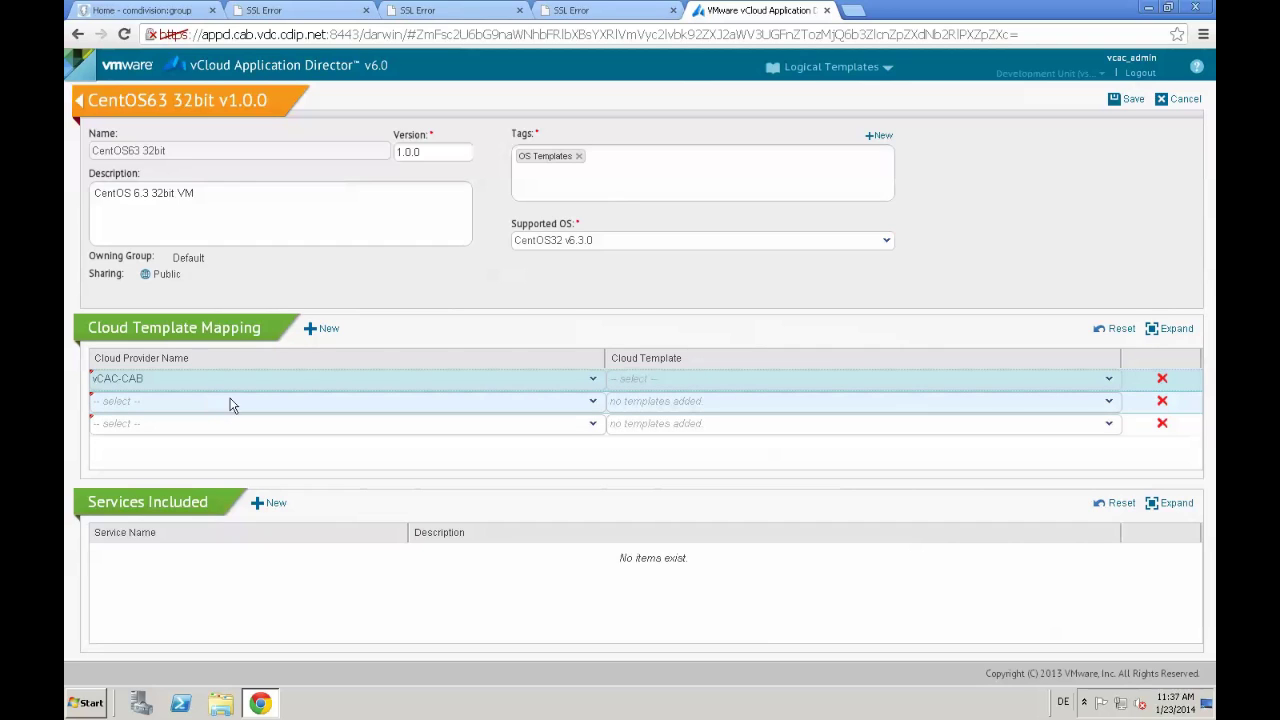
pyautogui.click(673, 380)
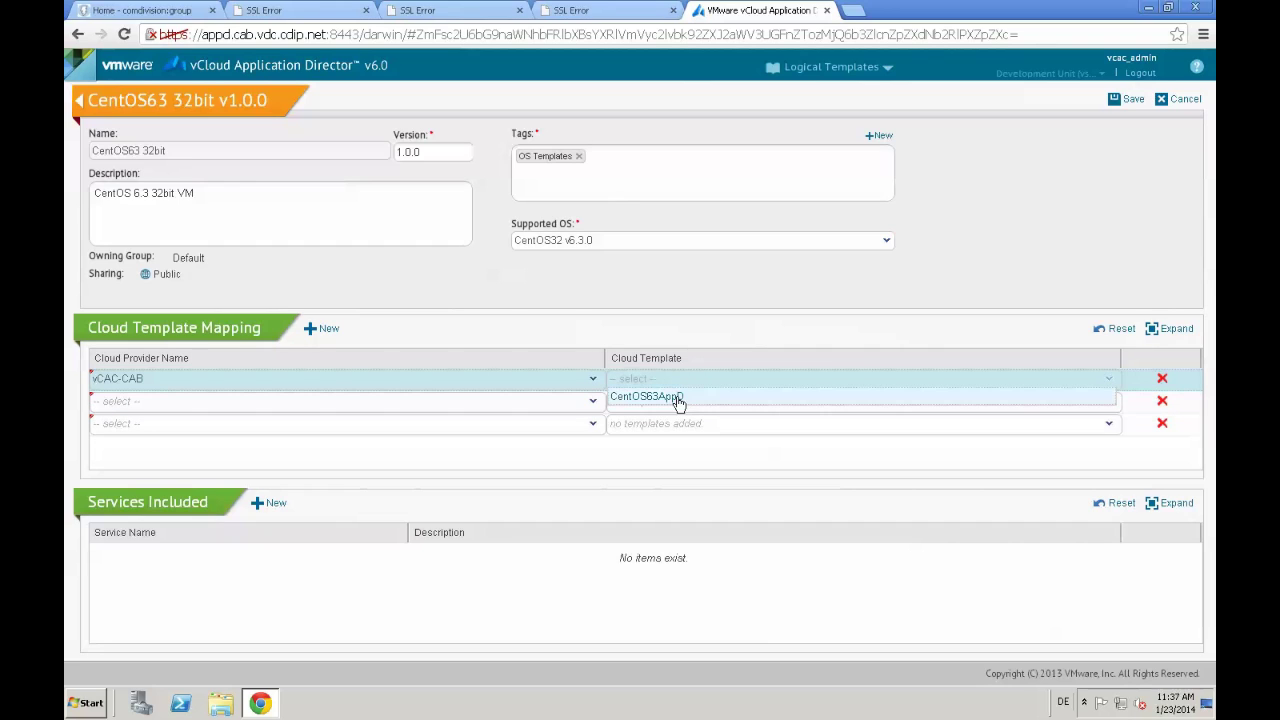
pyautogui.click(677, 398)
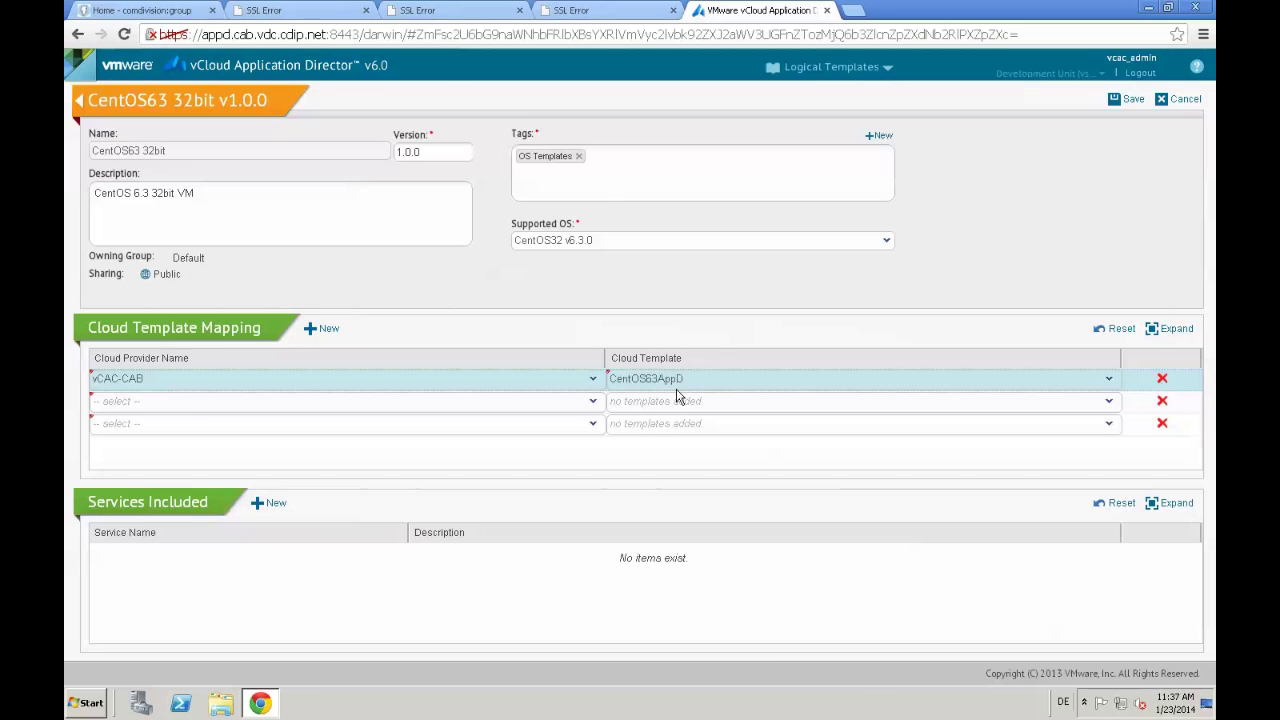
pyautogui.click(1128, 103)
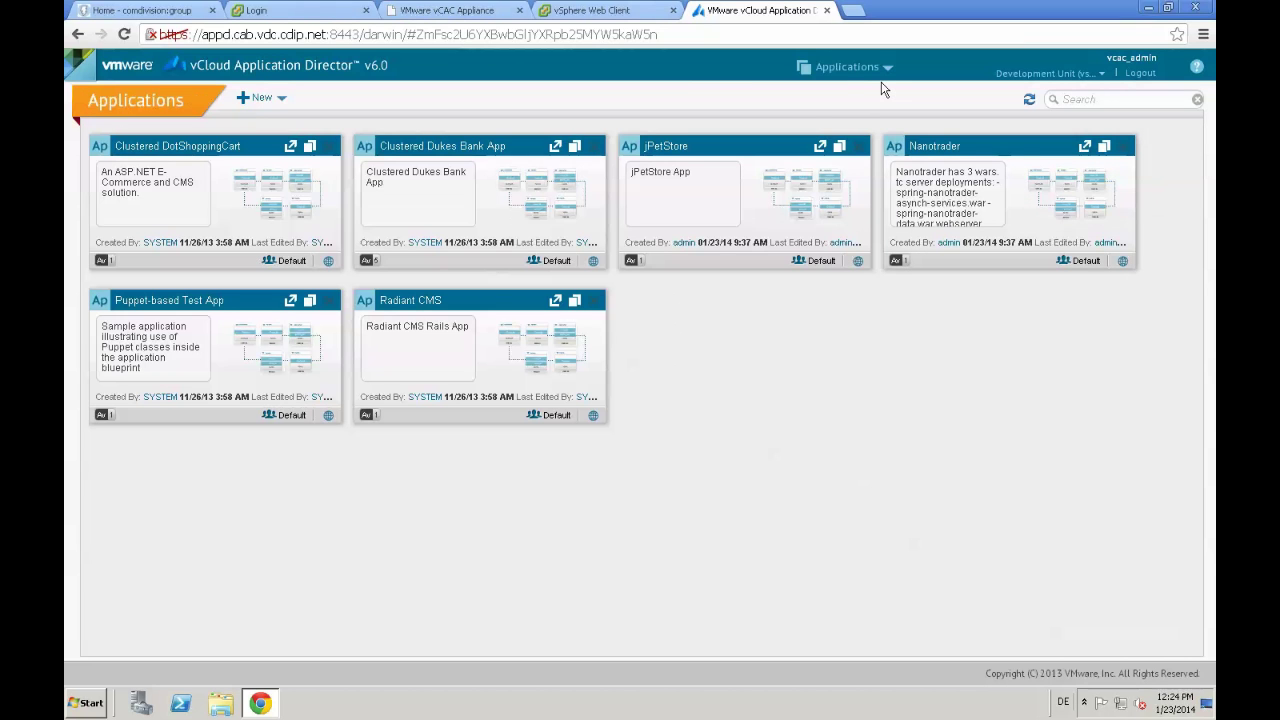
# View the jPetStore 1.0.0 blueprint, then return to that version's details
pyautogui.click(740, 149)
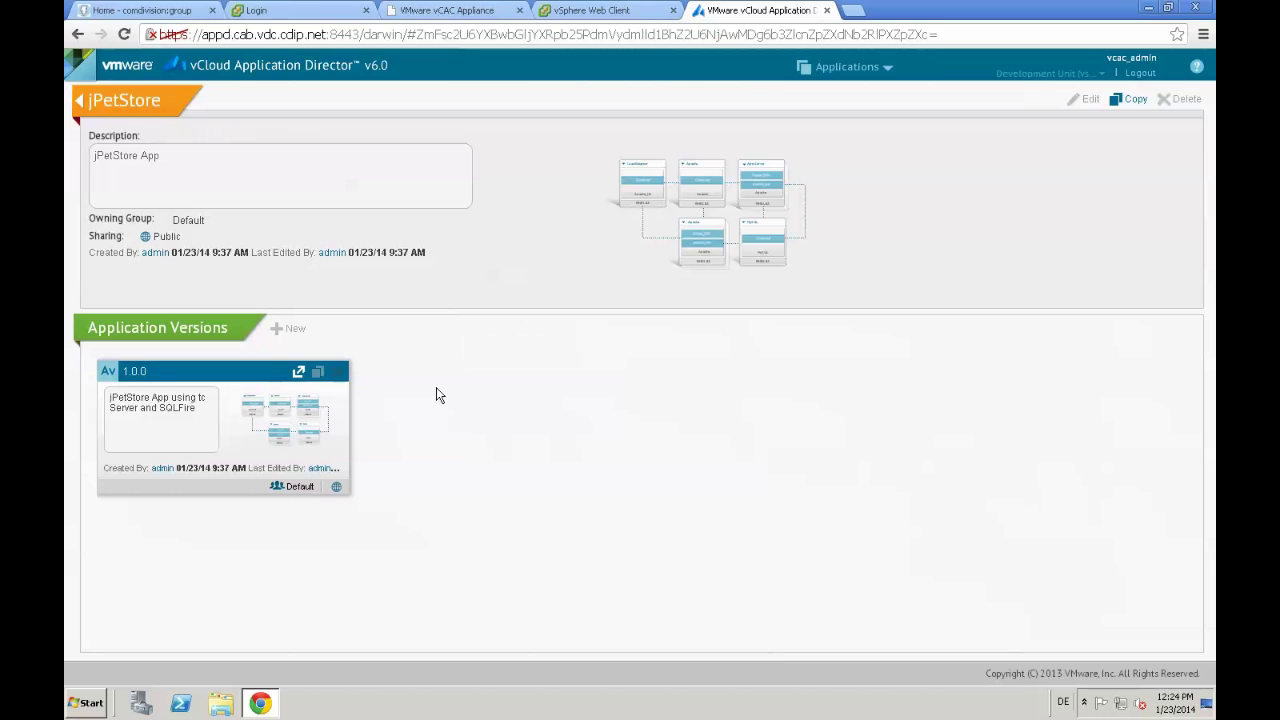
pyautogui.click(248, 376)
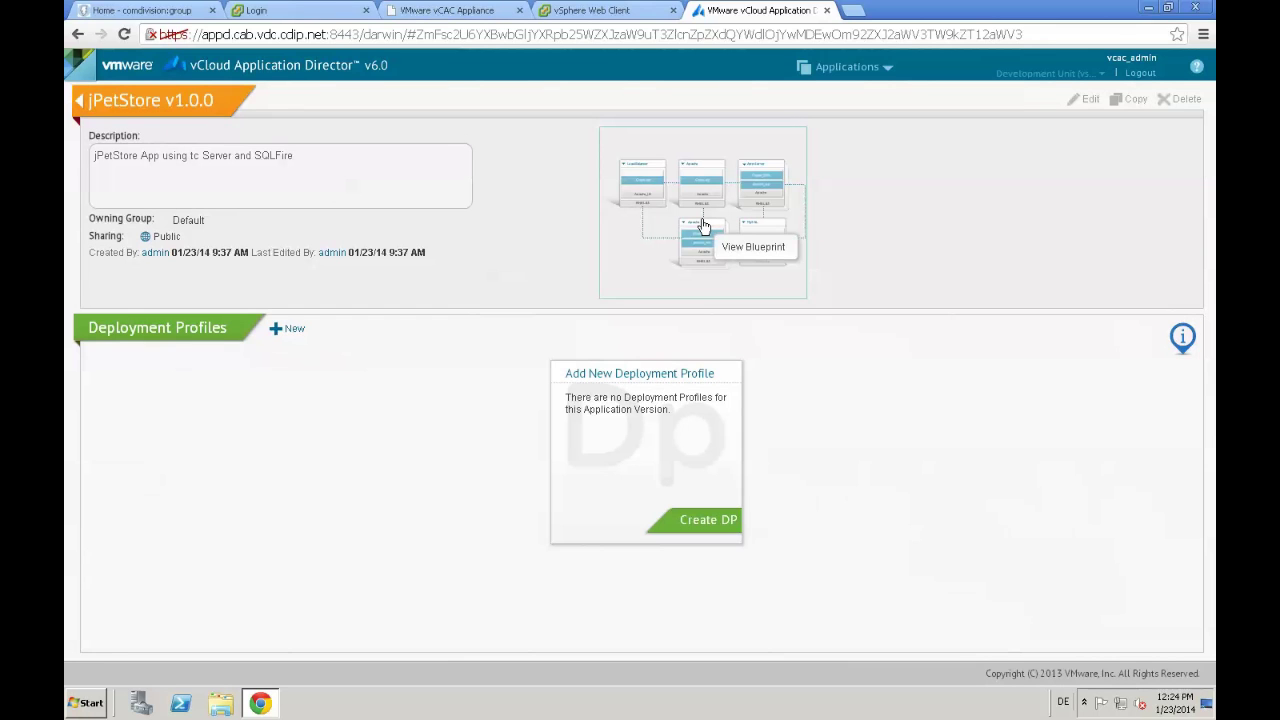
pyautogui.click(703, 226)
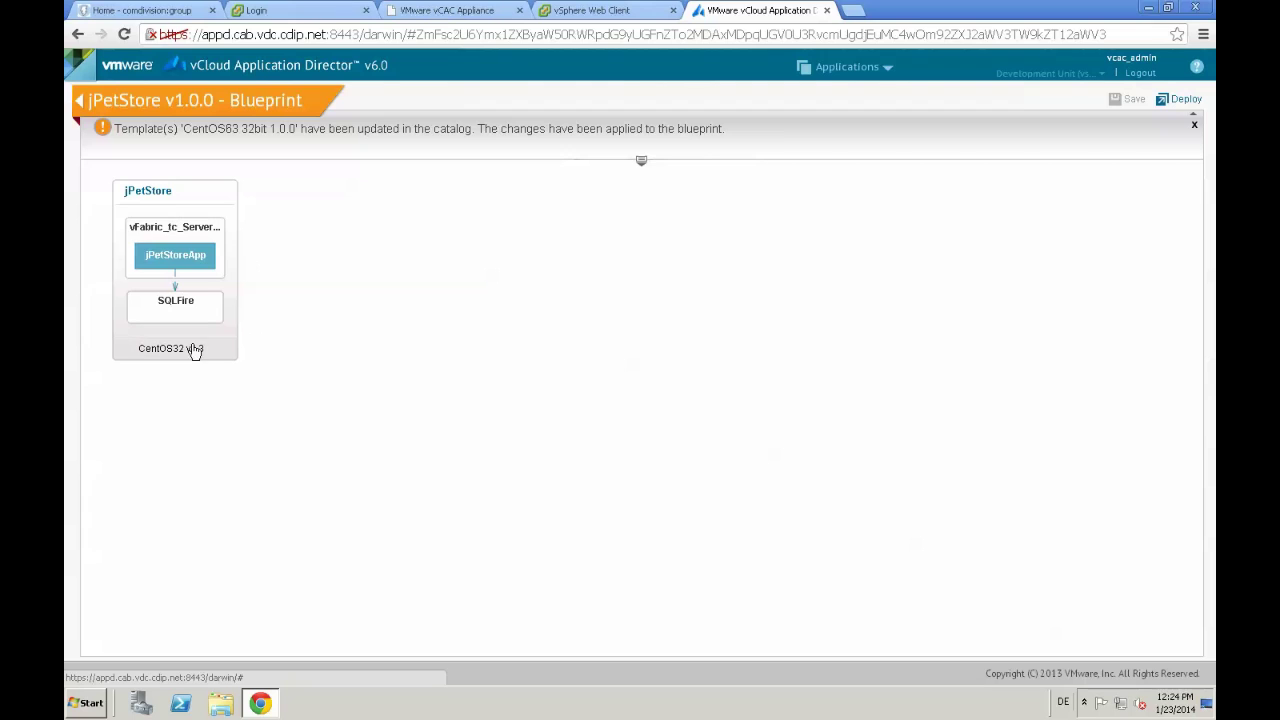
pyautogui.click(80, 108)
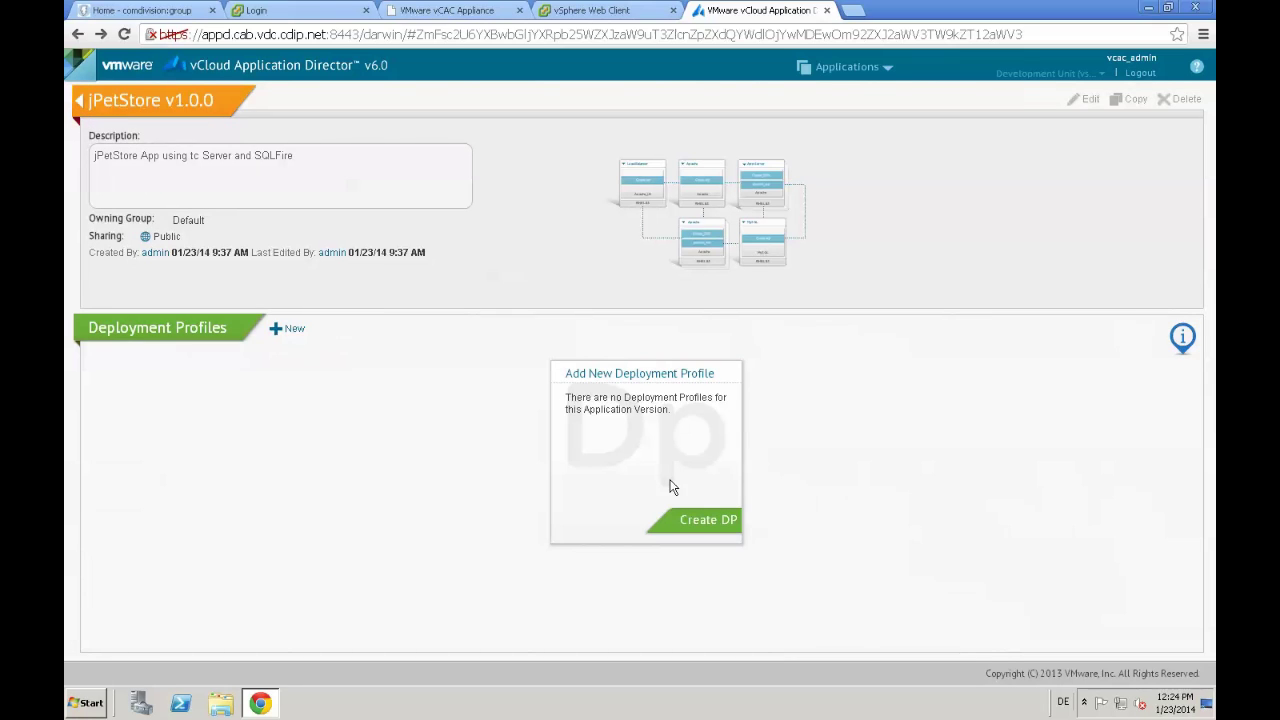
# Create a deployment profile named DeployJPetStore and deploy with it
pyautogui.click(689, 520)
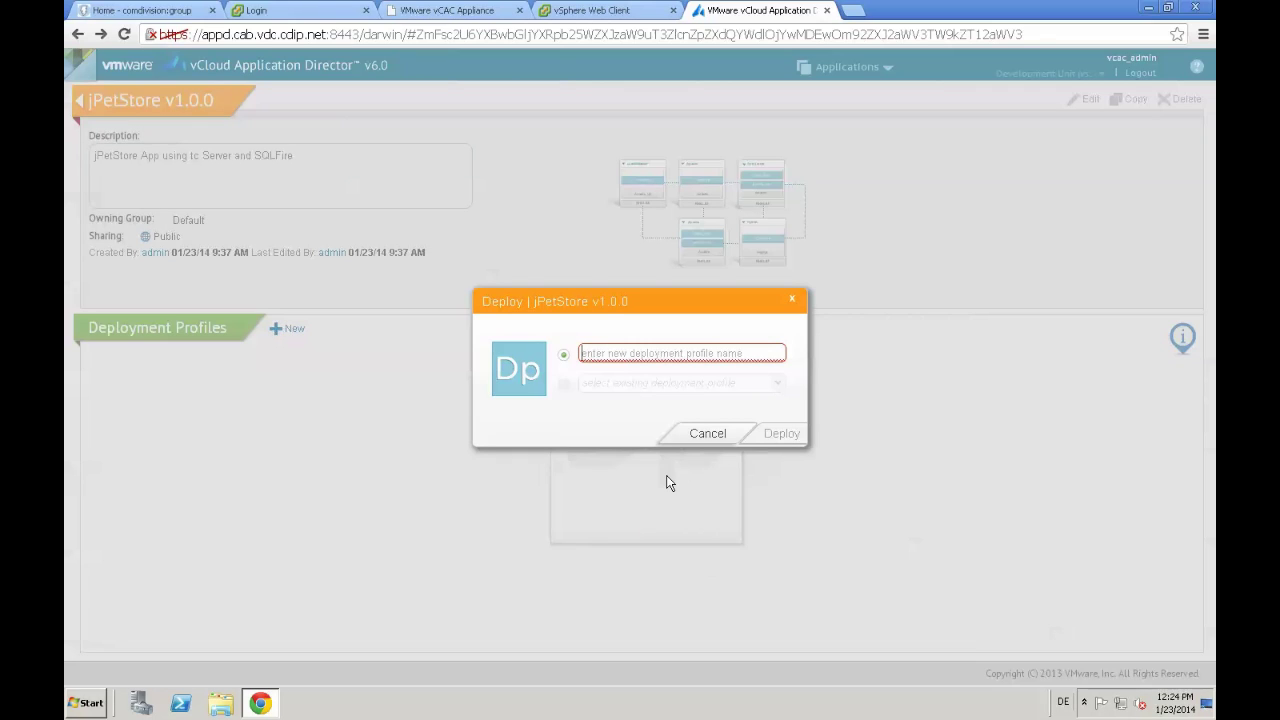
pyautogui.write('DeployJPetStore')
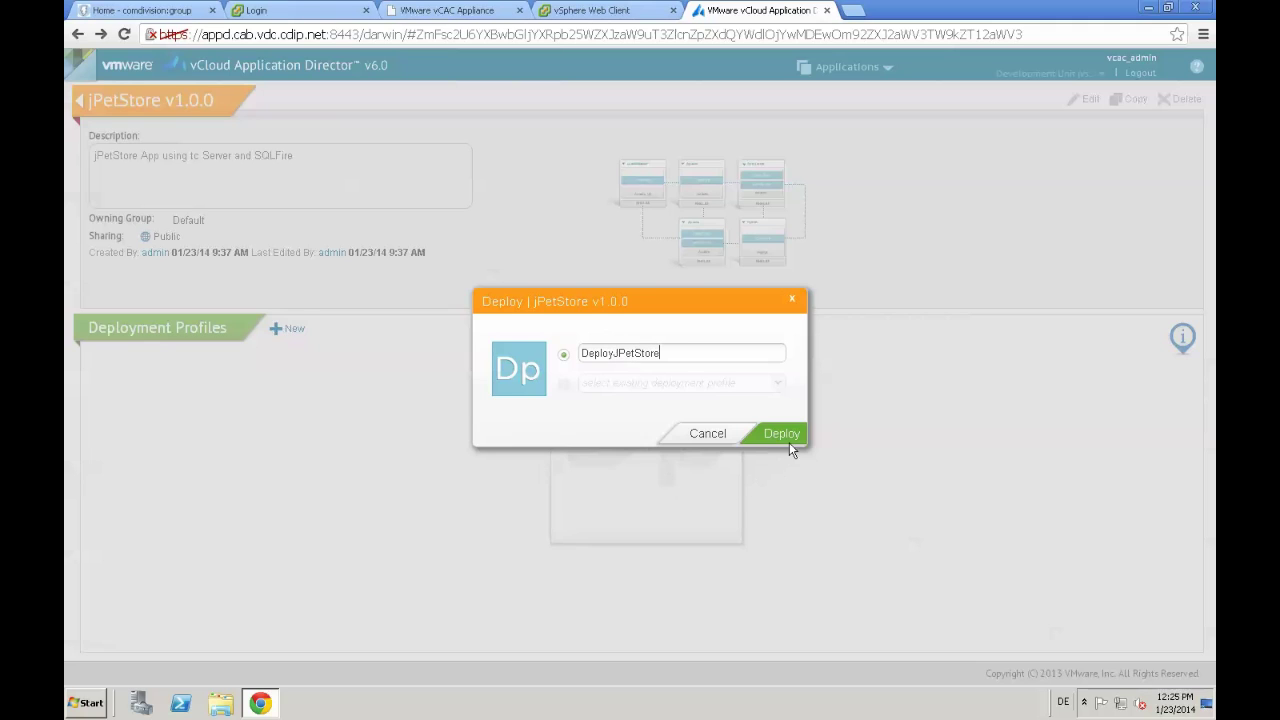
pyautogui.click(789, 442)
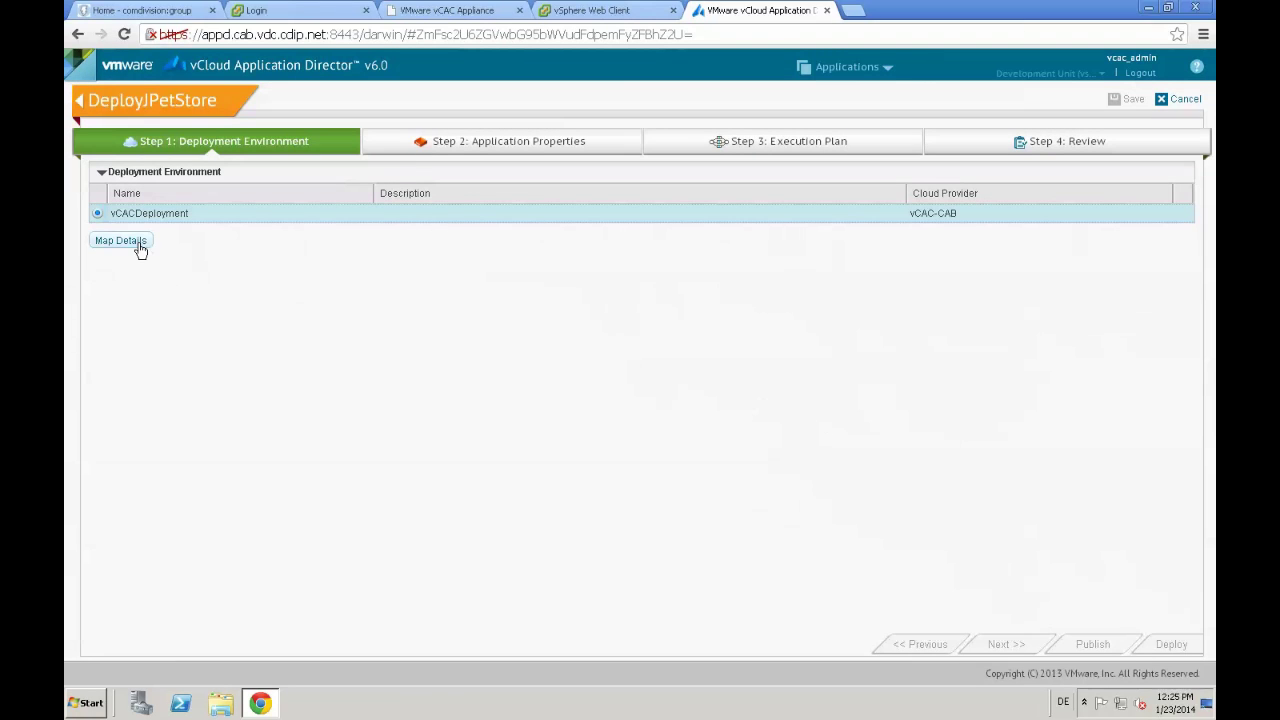
# Change Memory(MB) from 2048 to 1024, then go through the Execution Plan to Review
pyautogui.click(121, 241)
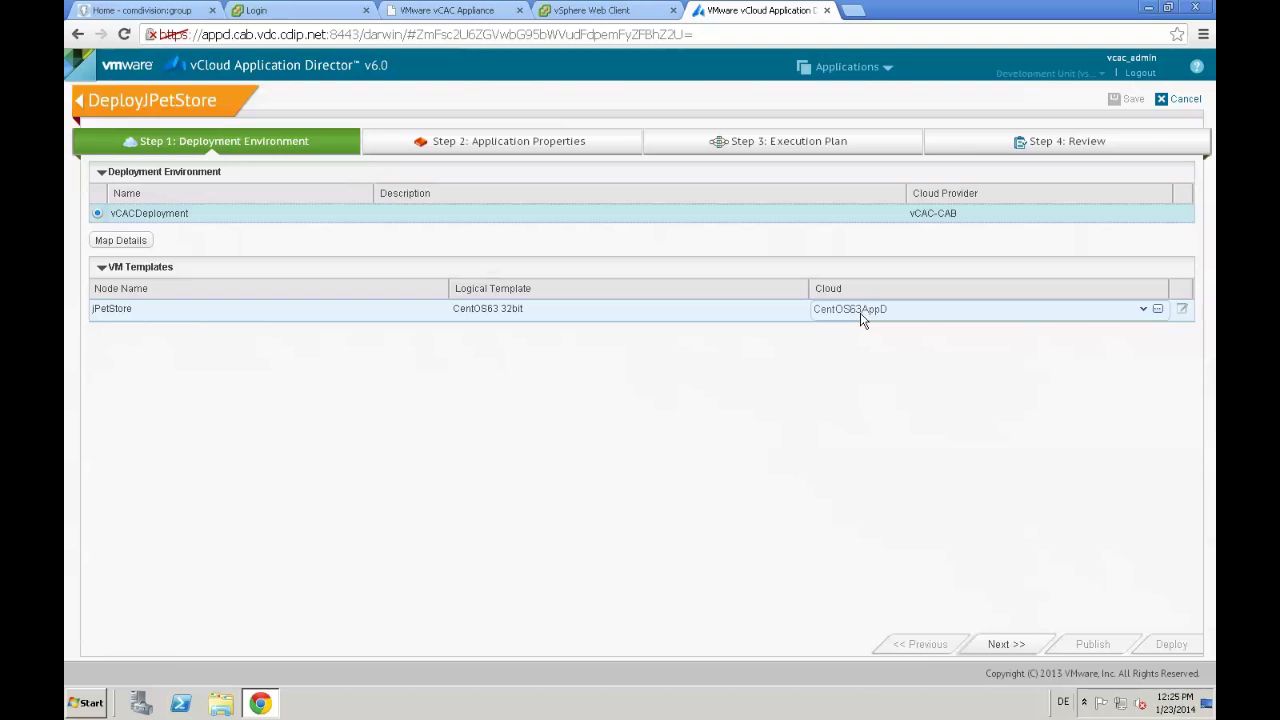
pyautogui.click(992, 646)
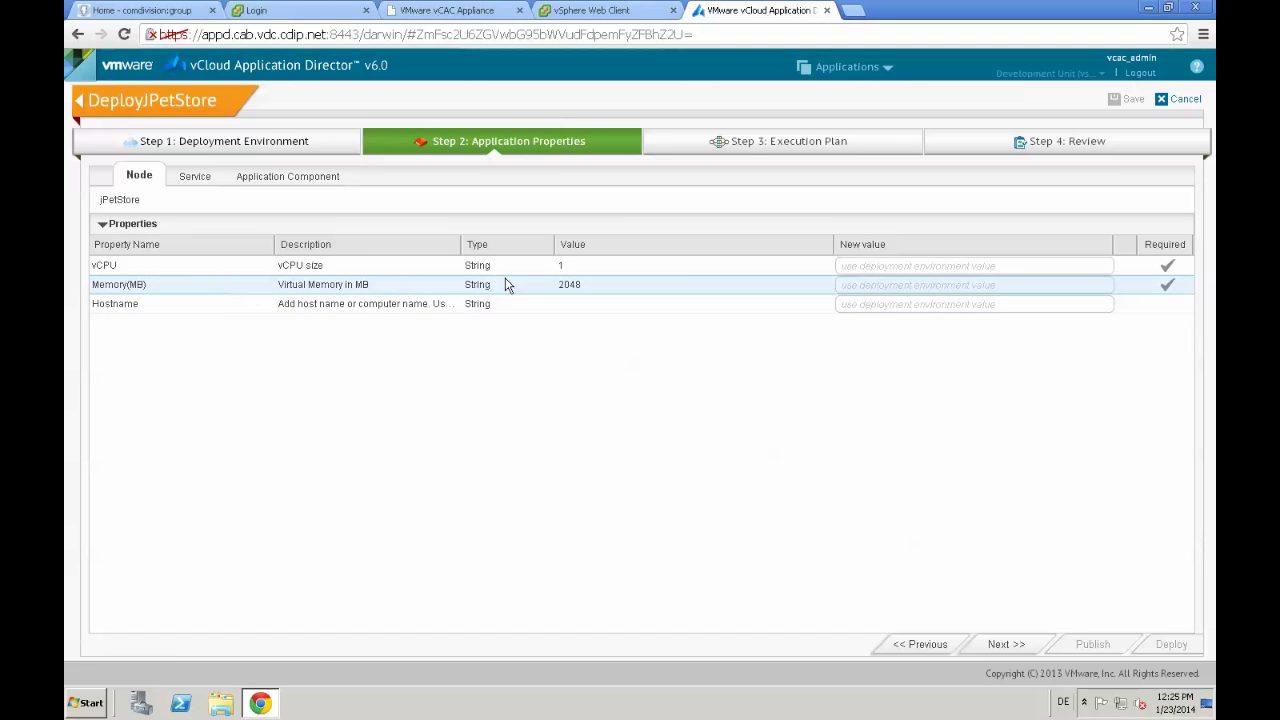
pyautogui.click(1003, 289)
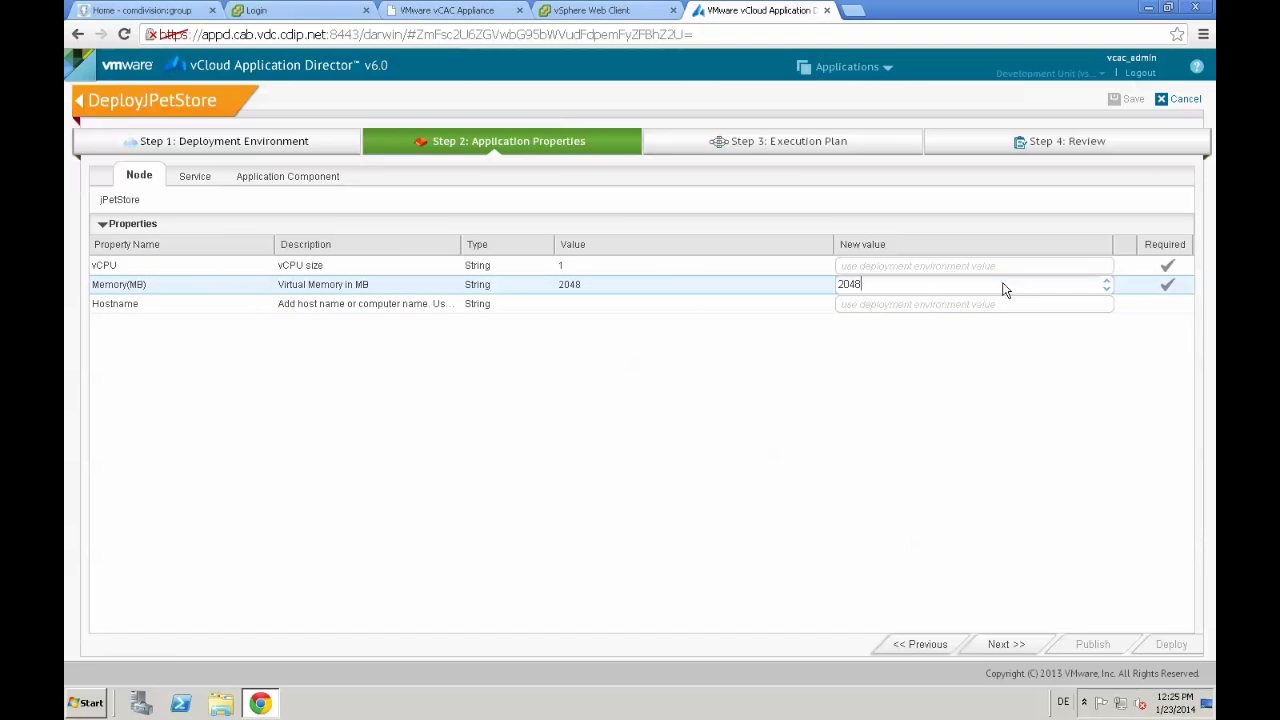
pyautogui.press('BackSpace')
pyautogui.press('BackSpace')
pyautogui.press('BackSpace')
pyautogui.press('BackSpace')
pyautogui.write('1024')
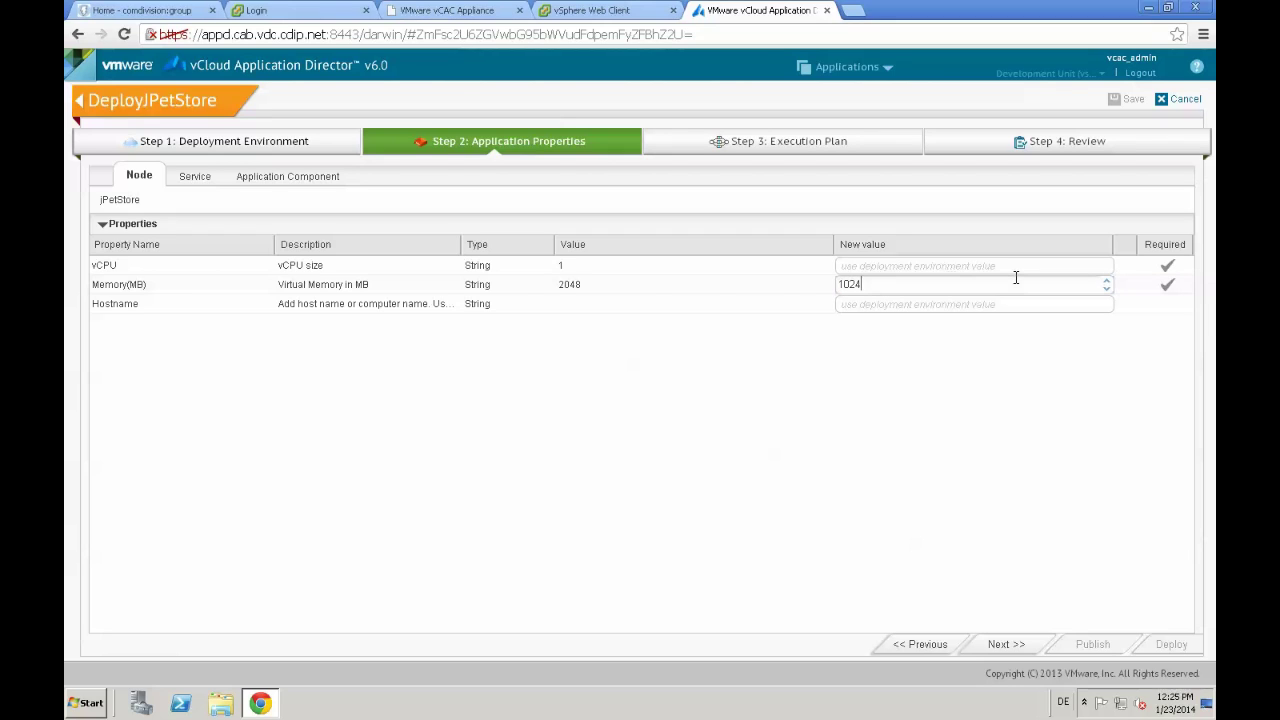
pyautogui.click(1025, 646)
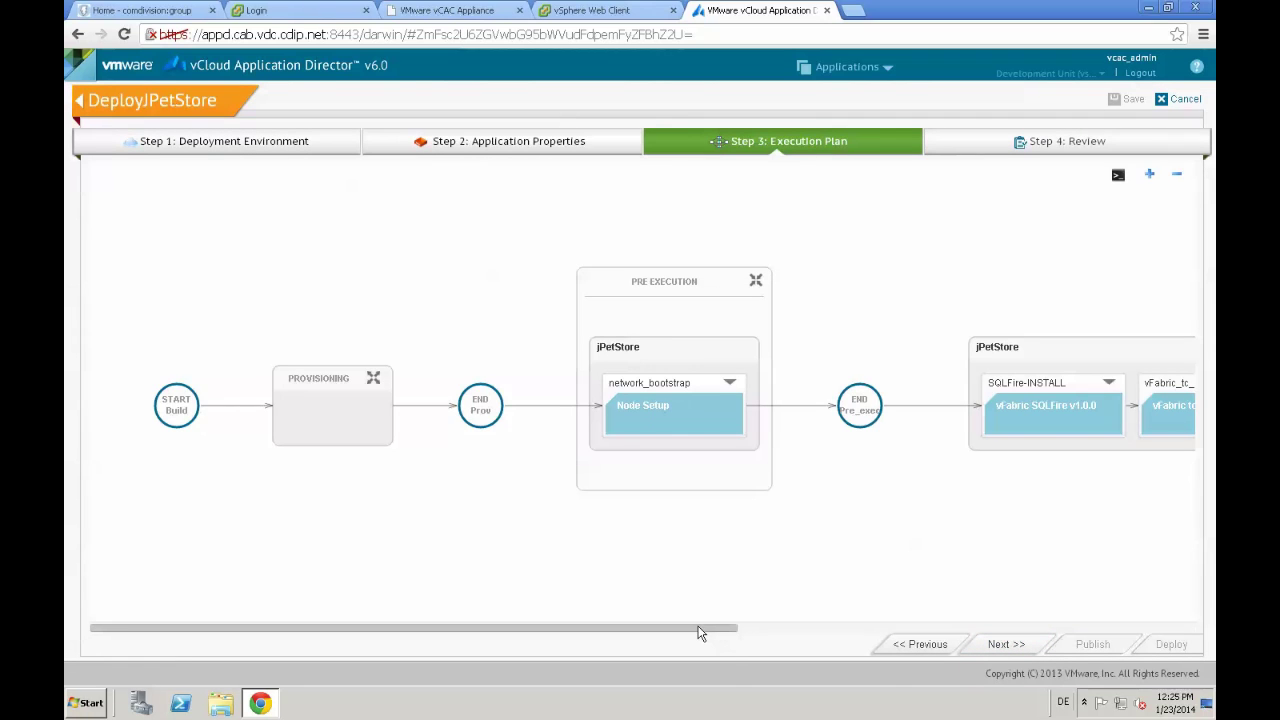
pyautogui.moveTo(710, 636); pyautogui.dragTo(1120, 634)
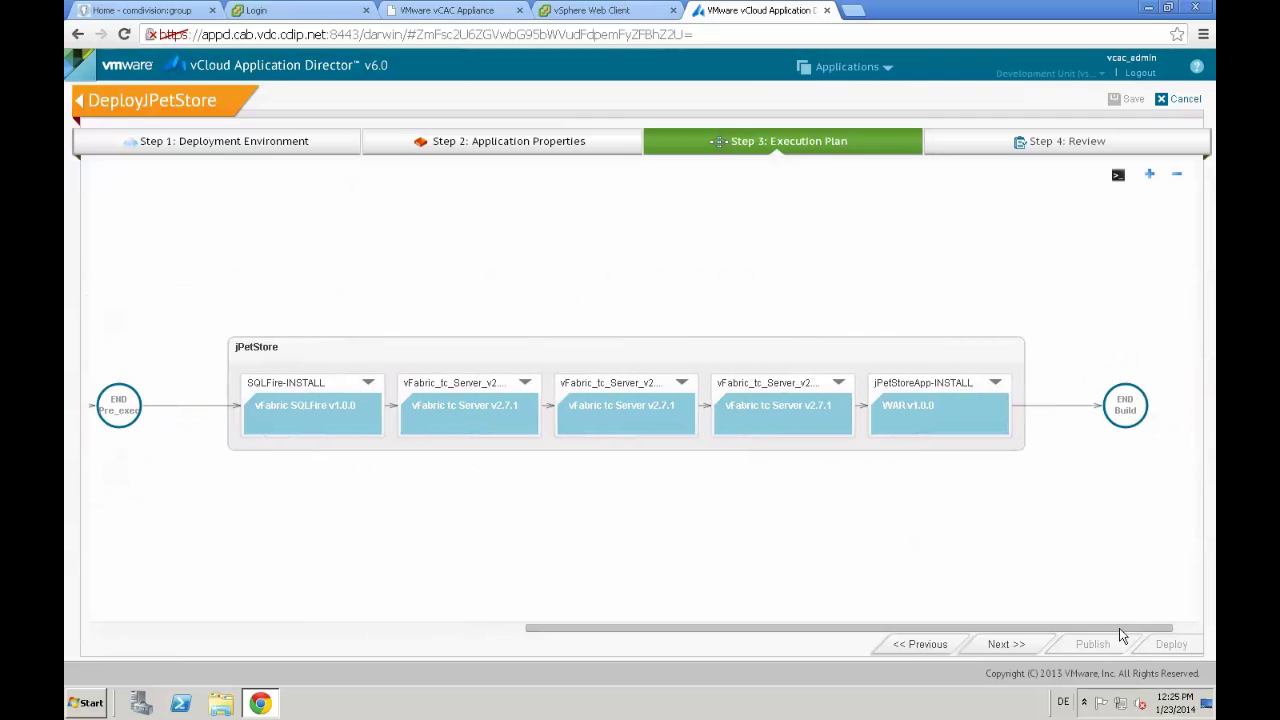
pyautogui.click(1024, 645)
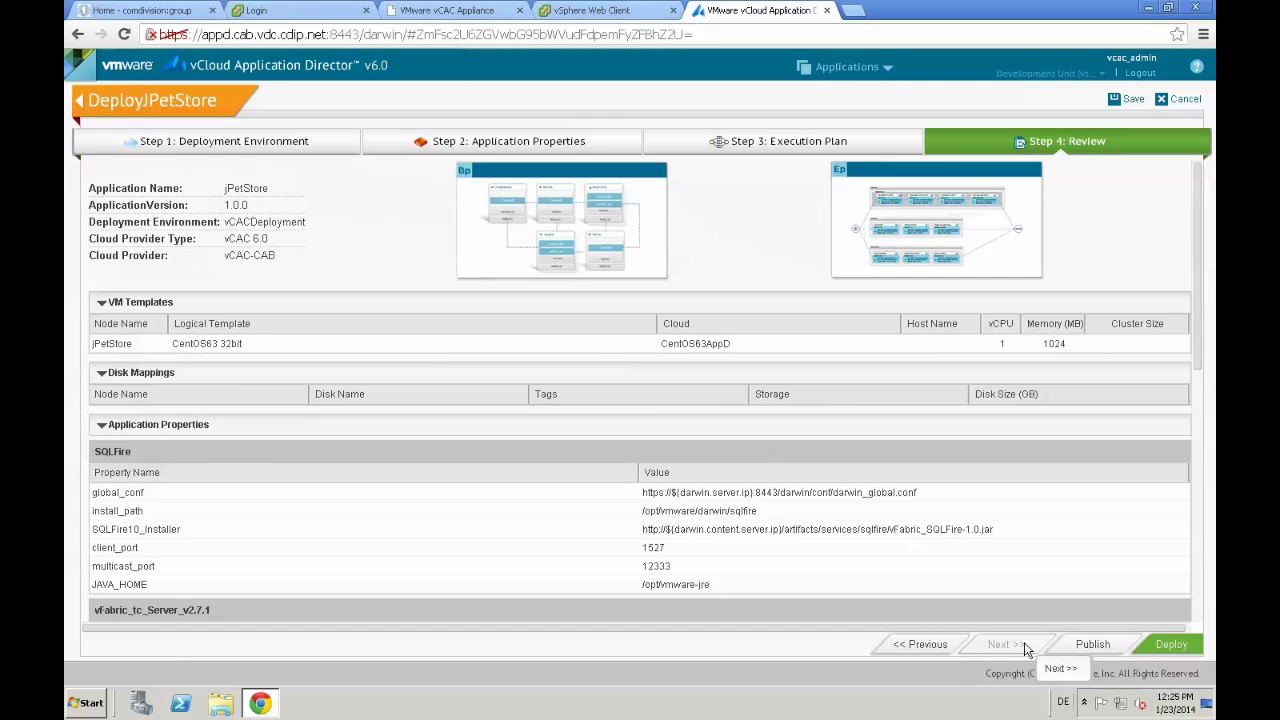
# Deploy jPetStore 1.0.0 from the DeployJPetStore Review step
pyautogui.click(1172, 645)
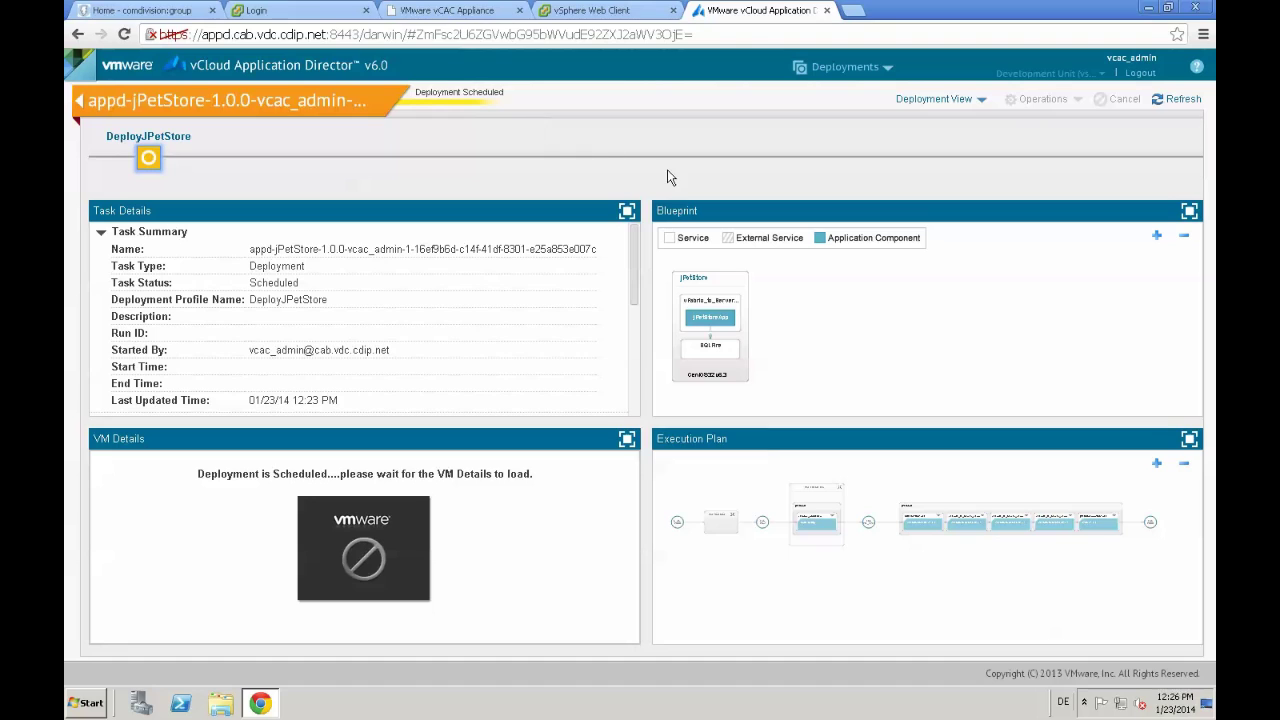
# Refresh the deployment status, maximise the execution plan and expand the Provisioning stage
pyautogui.click(1159, 101)
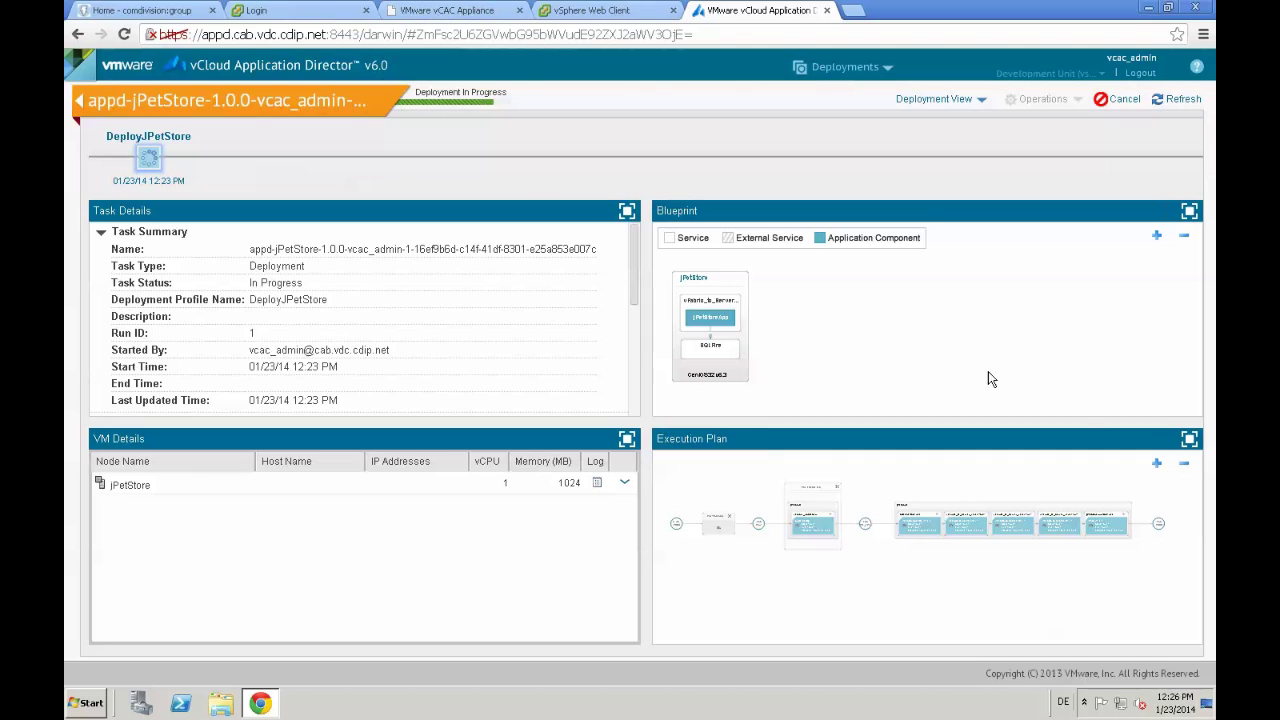
pyautogui.click(1190, 440)
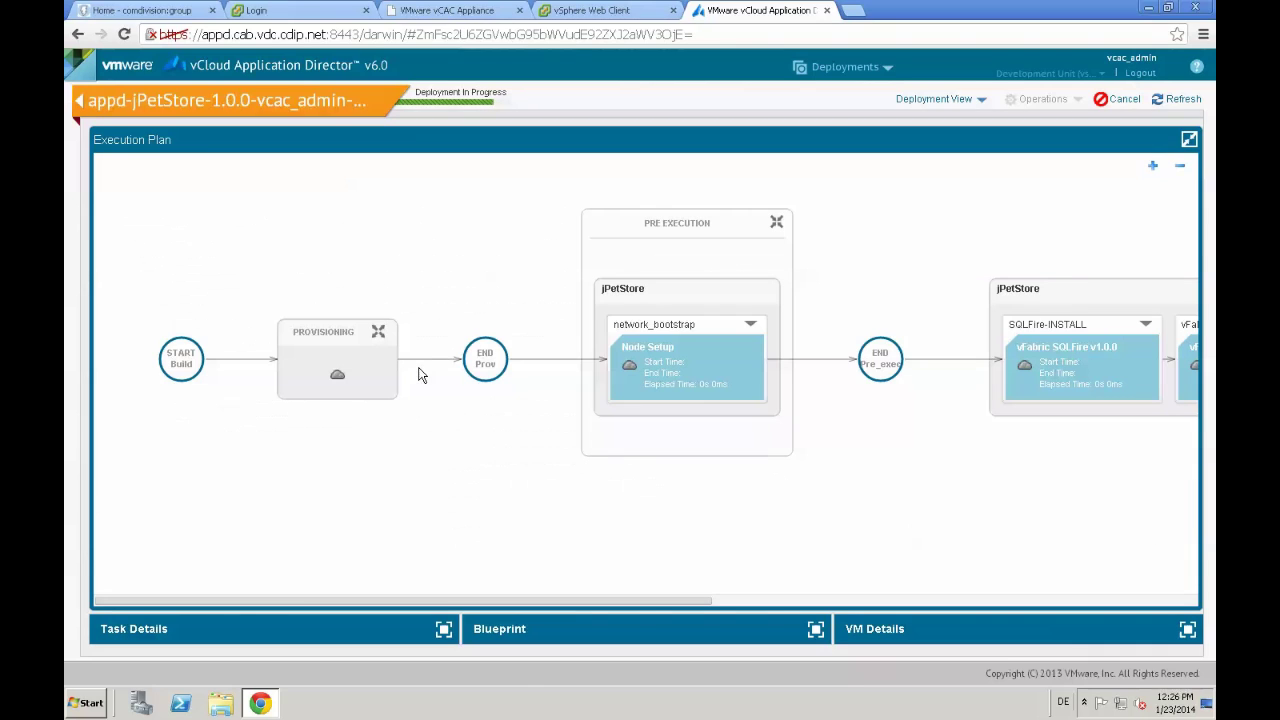
pyautogui.click(378, 333)
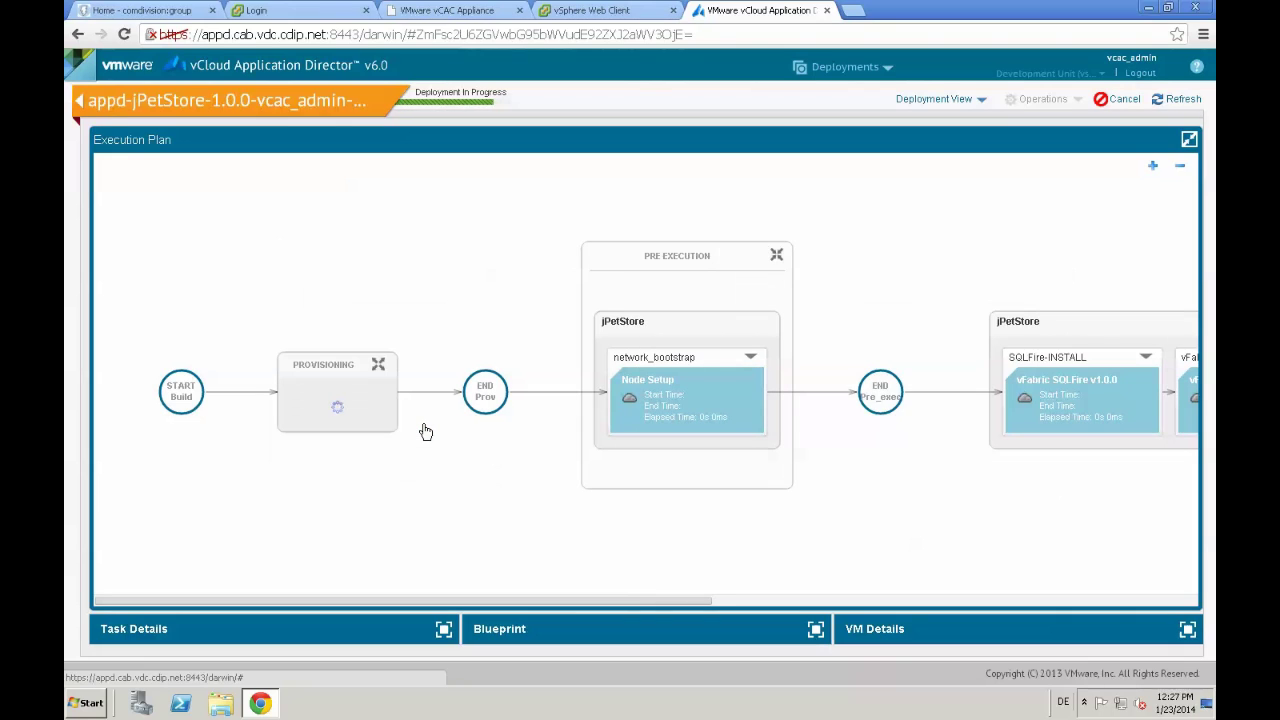
pyautogui.click(379, 366)
# In vSphere VMs and Templates, select the jPetSt-K4JZEMAL VM and launch its console
pyautogui.click(620, 18)
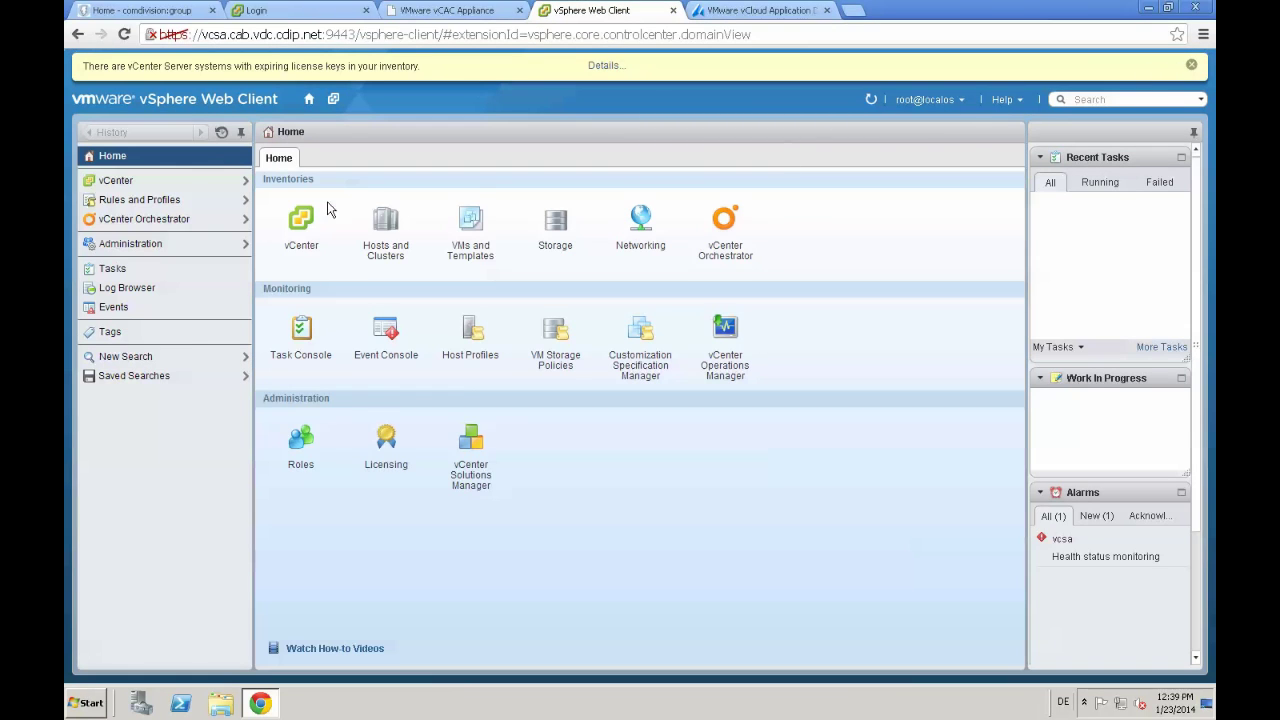
pyautogui.click(472, 195)
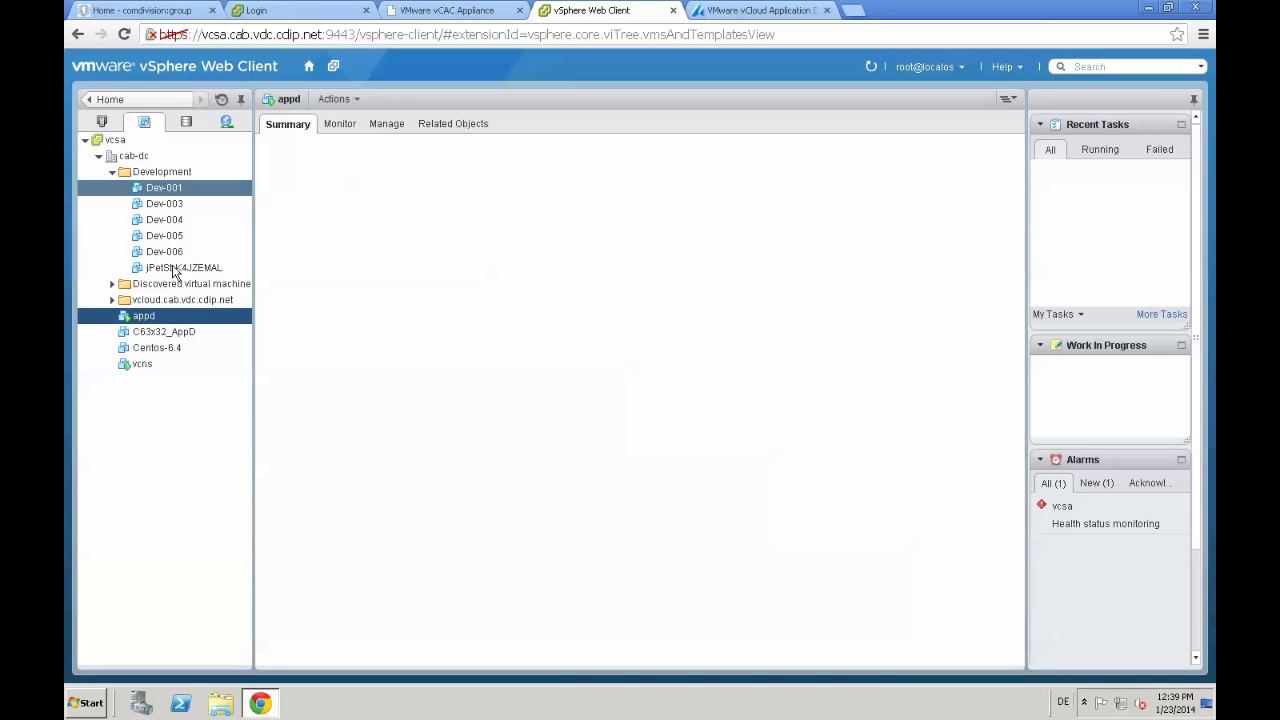
pyautogui.click(173, 270)
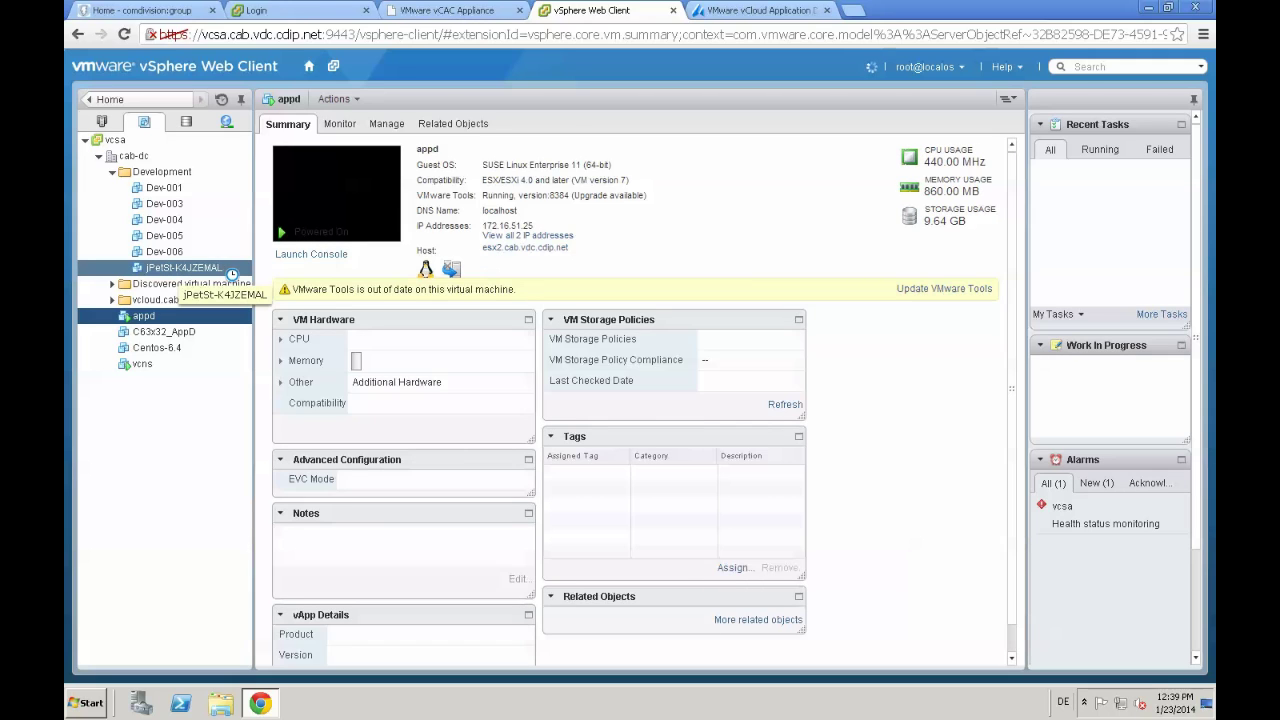
pyautogui.rightClick(172, 268)
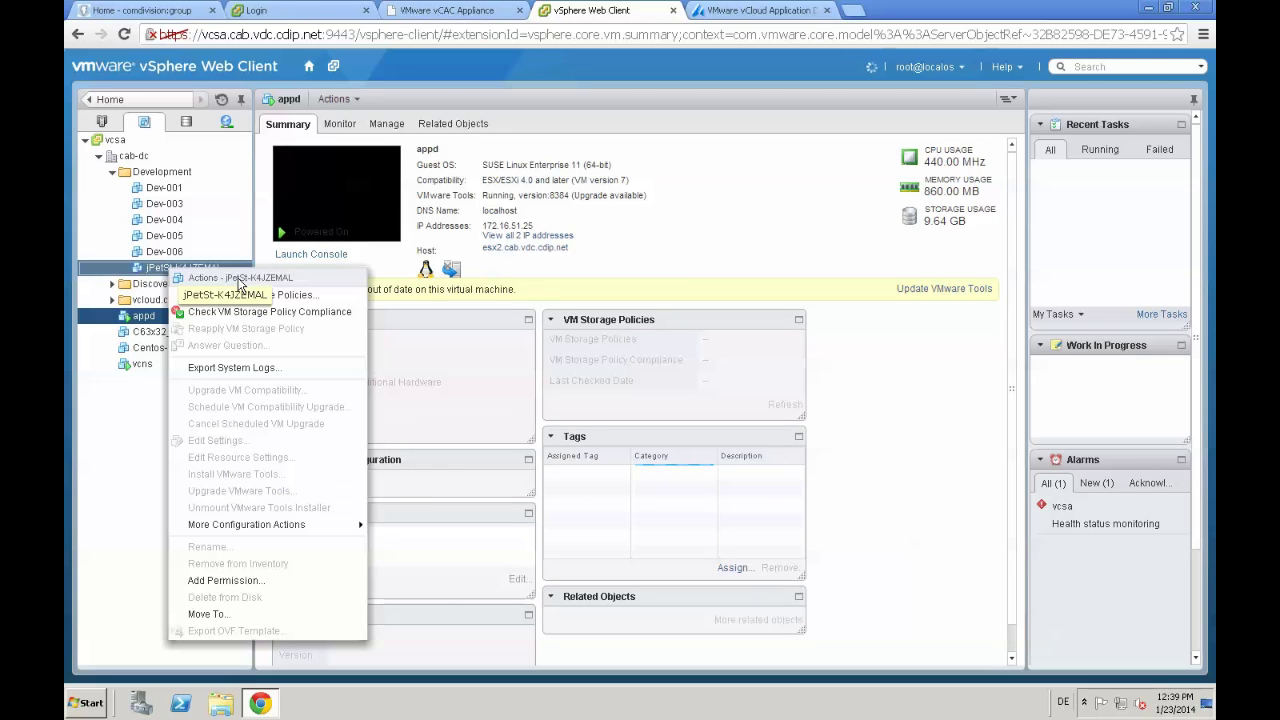
pyautogui.click(152, 268)
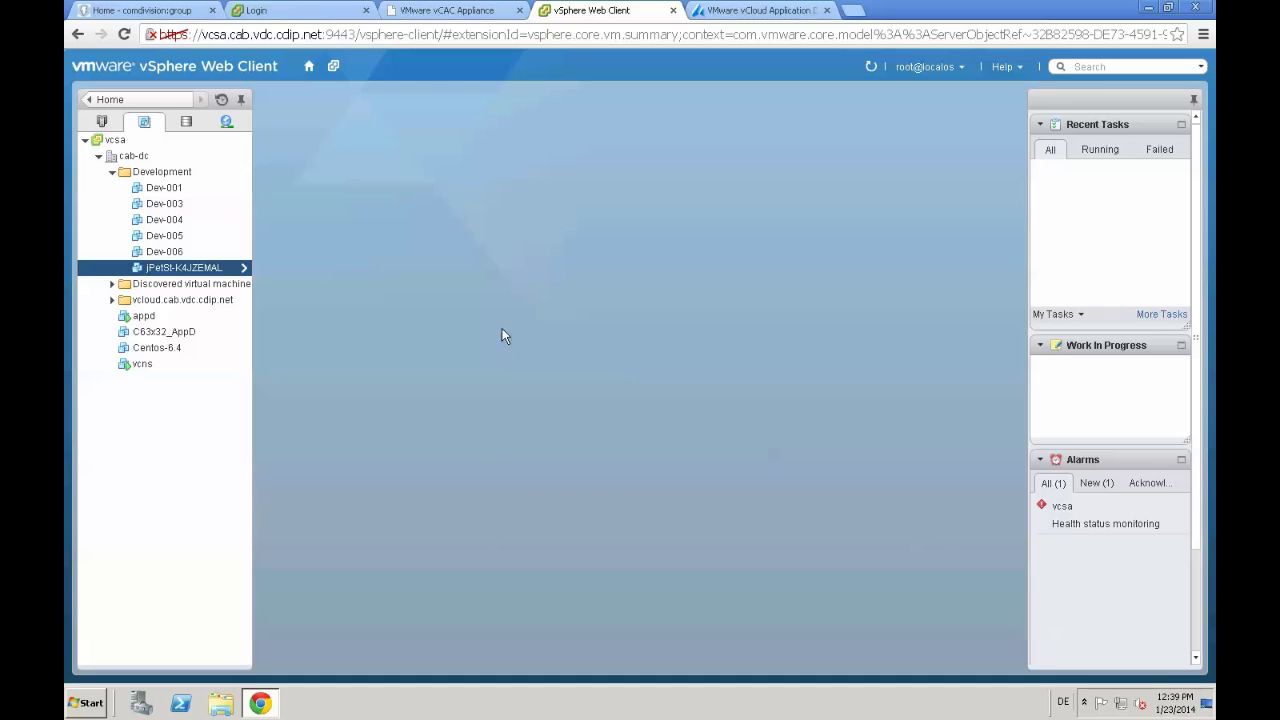
pyautogui.click(170, 174)
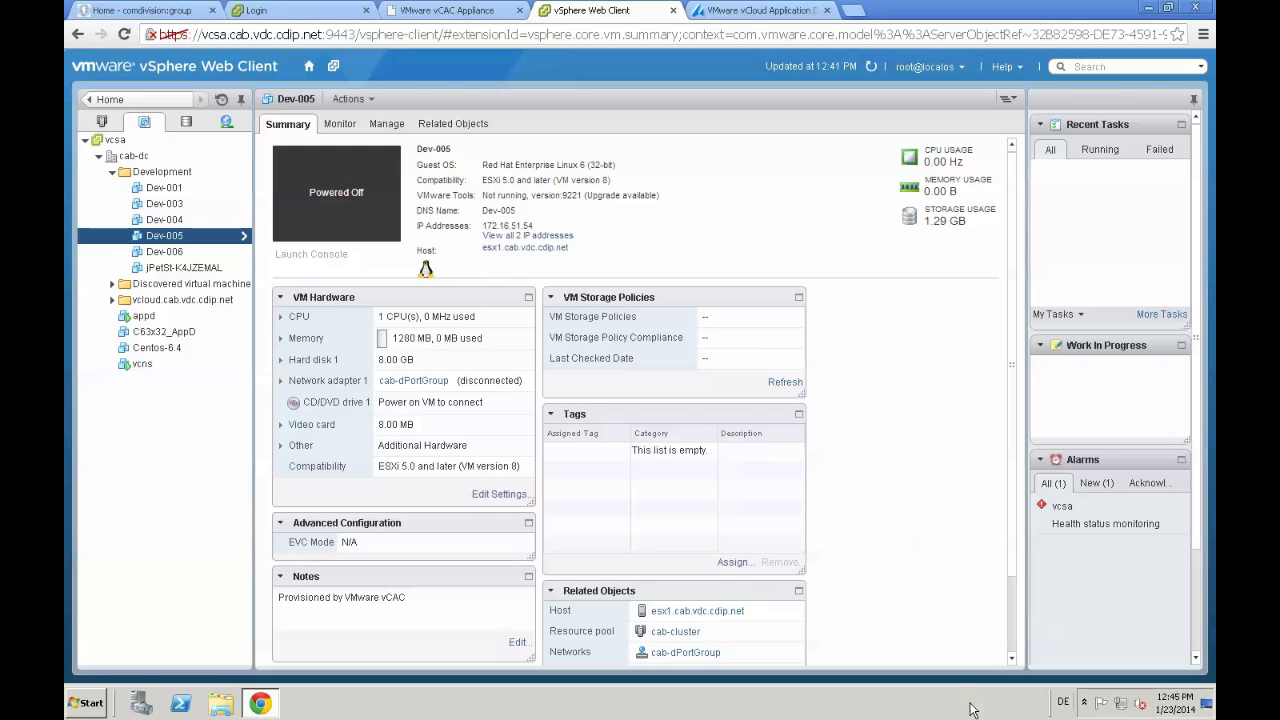
pyautogui.click(184, 268)
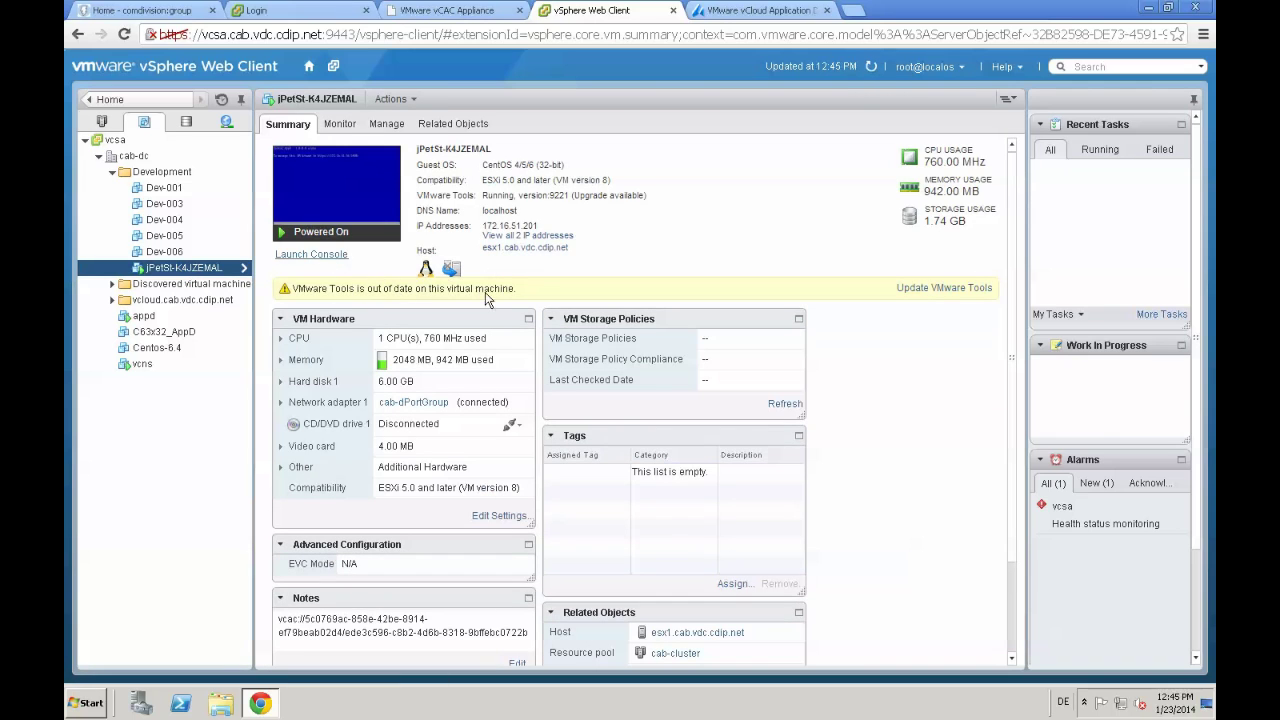
pyautogui.click(335, 257)
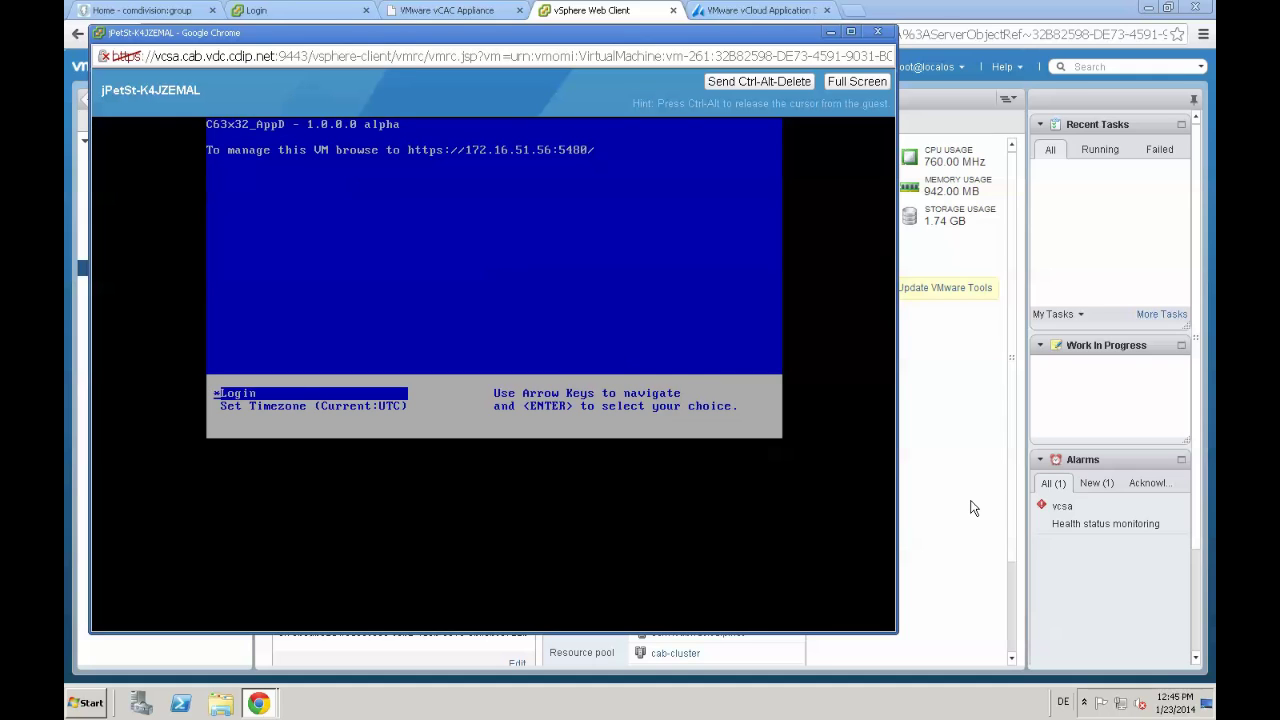
# Check the expanded Provisioning stage in Application Director, then restore the VM console window
pyautogui.click(769, 12)
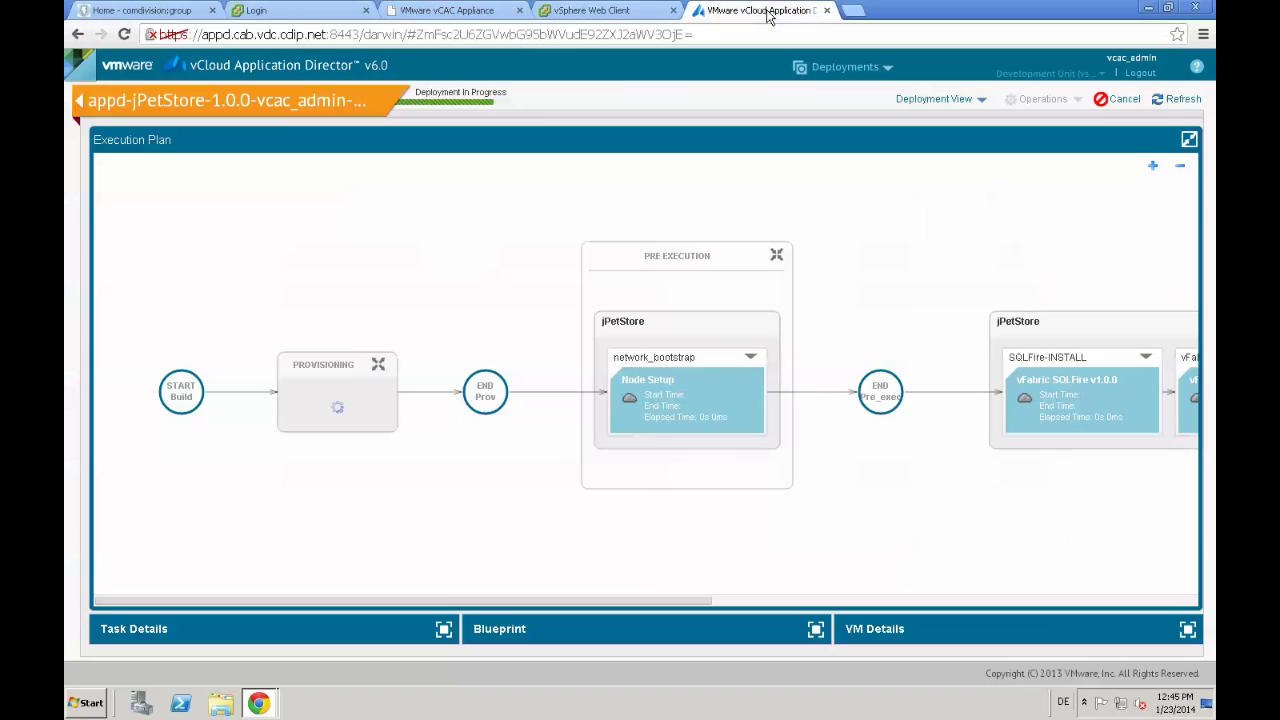
pyautogui.click(386, 369)
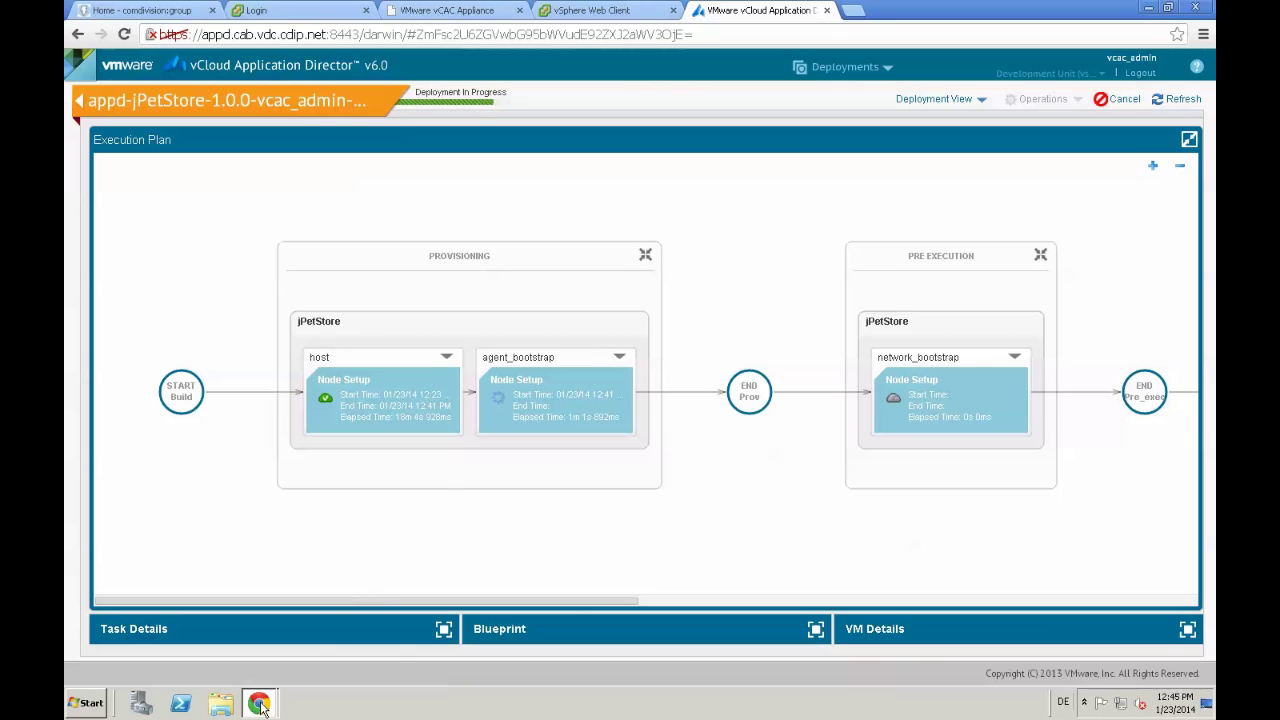
pyautogui.moveTo(262, 705)
pyautogui.click(249, 670)
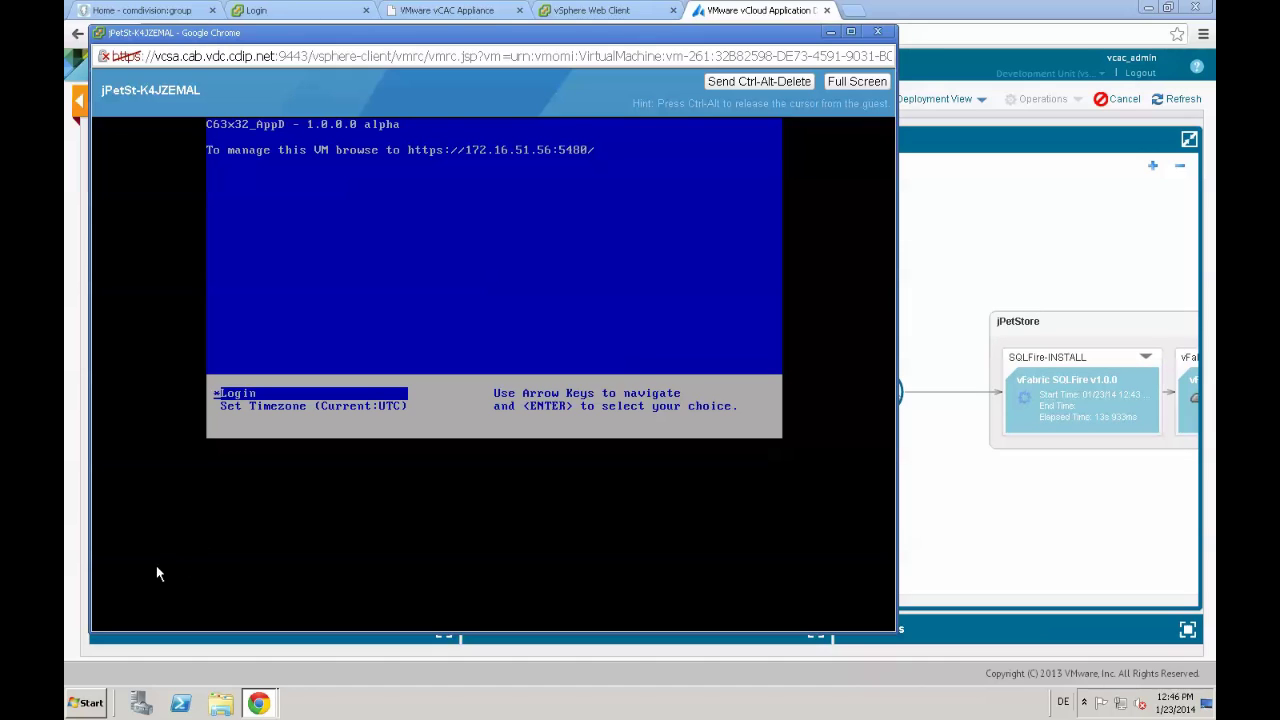
# Bring the jPetStore execution plan back into view and wait for Deployment Success
pyautogui.click(1021, 544)
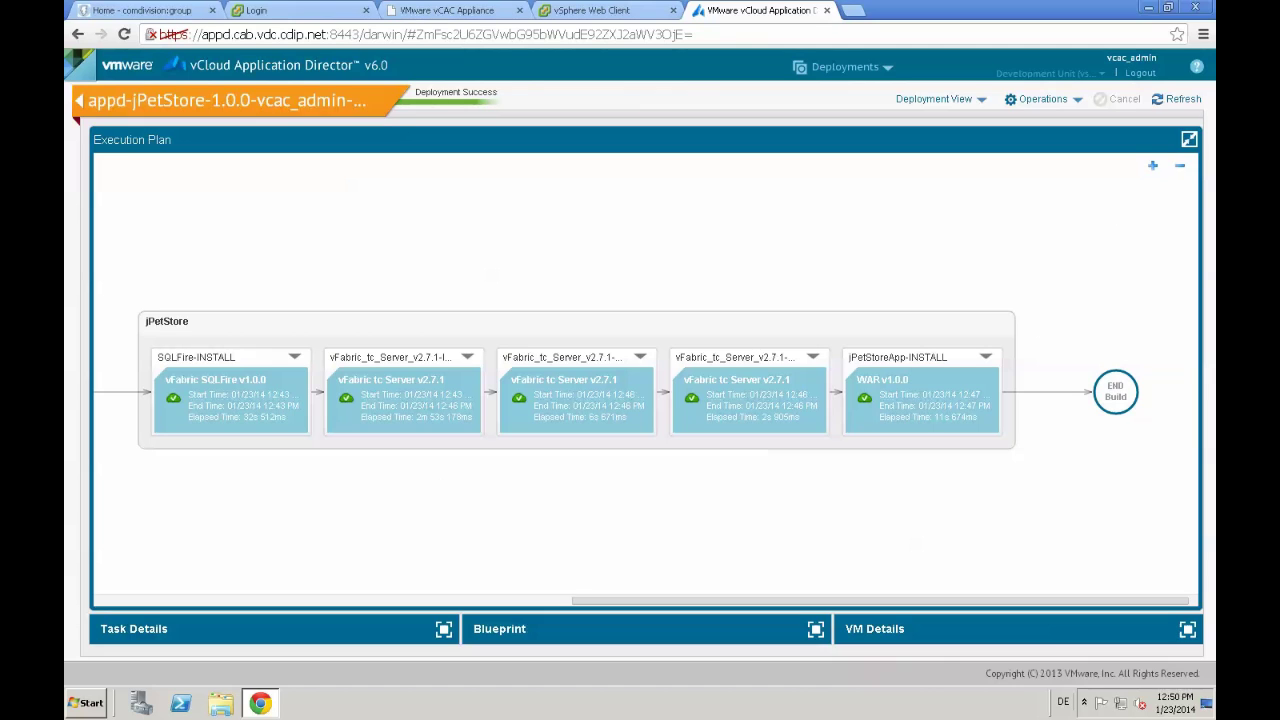
# Restore the deployment dashboard showing the completed jPetStore VM, then start a new browser tab
pyautogui.click(1189, 140)
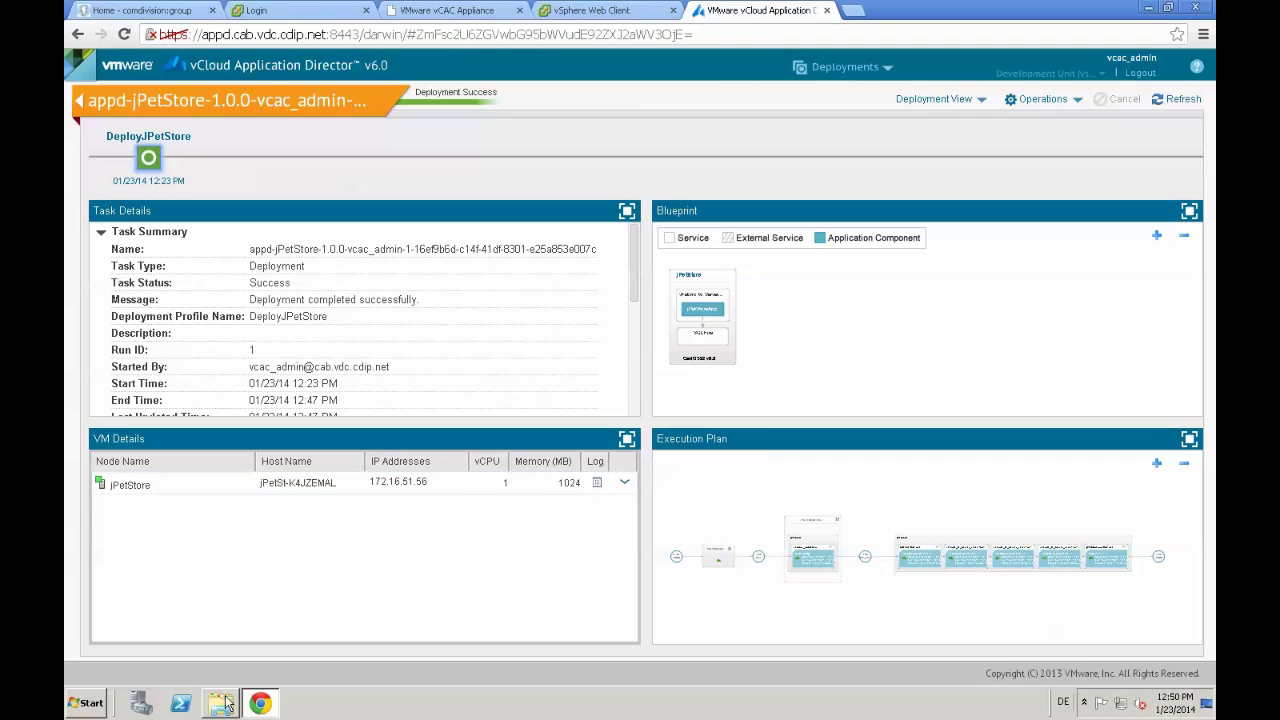
pyautogui.click(852, 12)
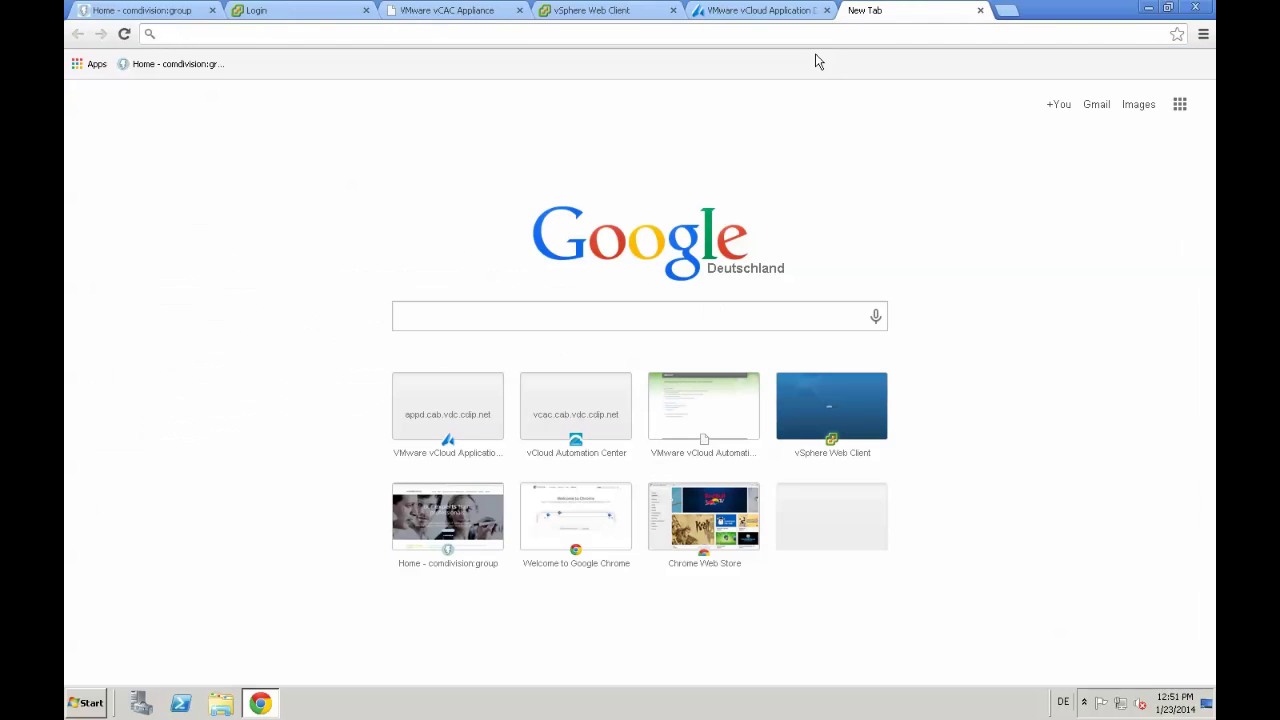
pyautogui.write('http')
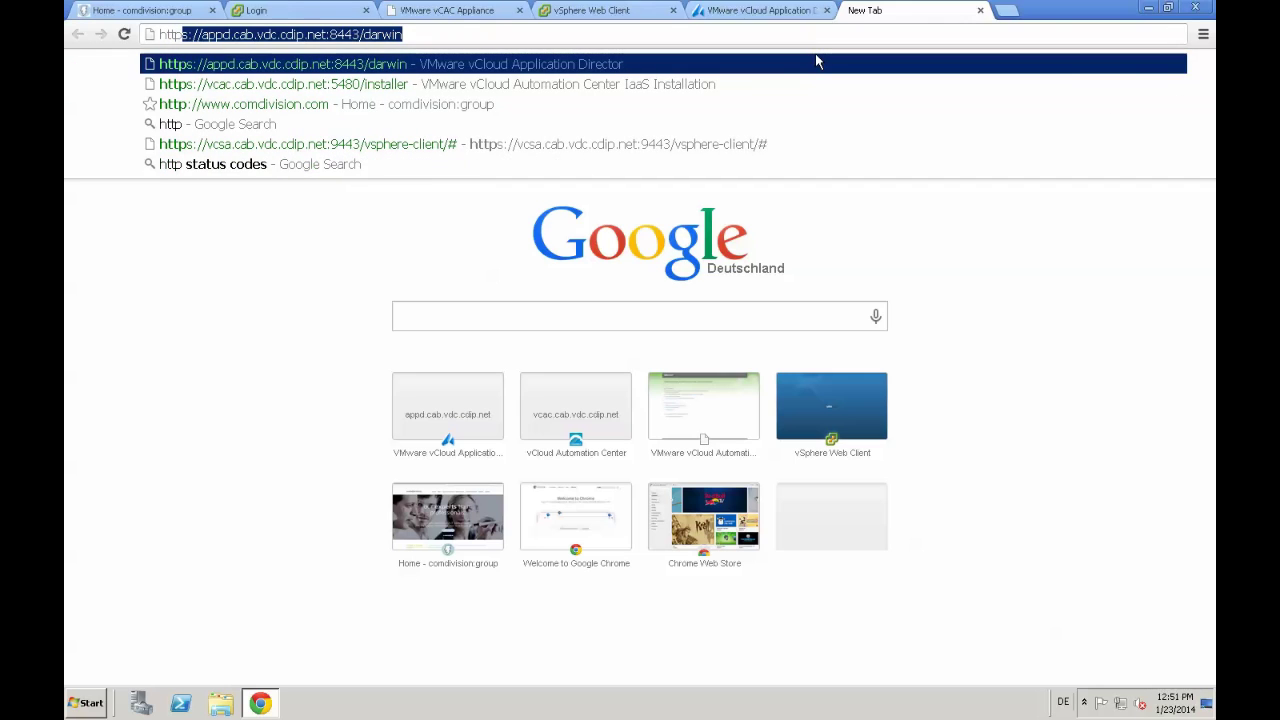
pyautogui.write('://172.16.51.56:')
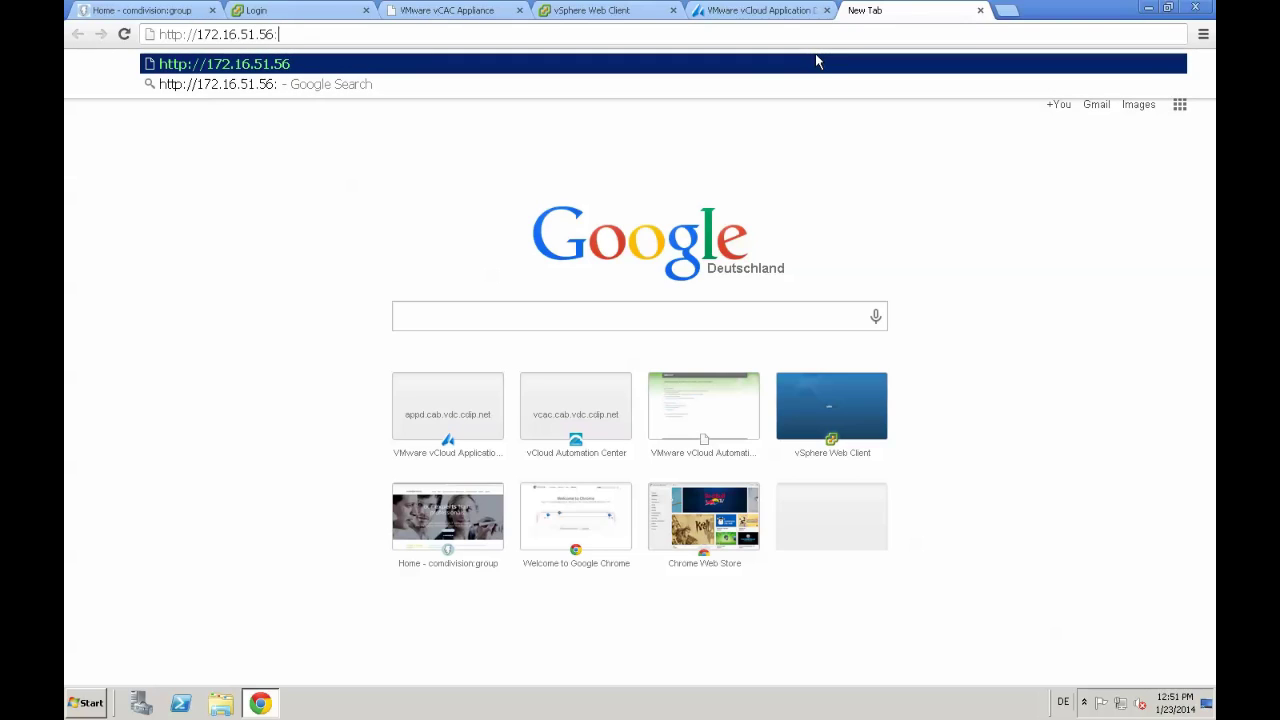
pyautogui.write('8080/jpetstore')
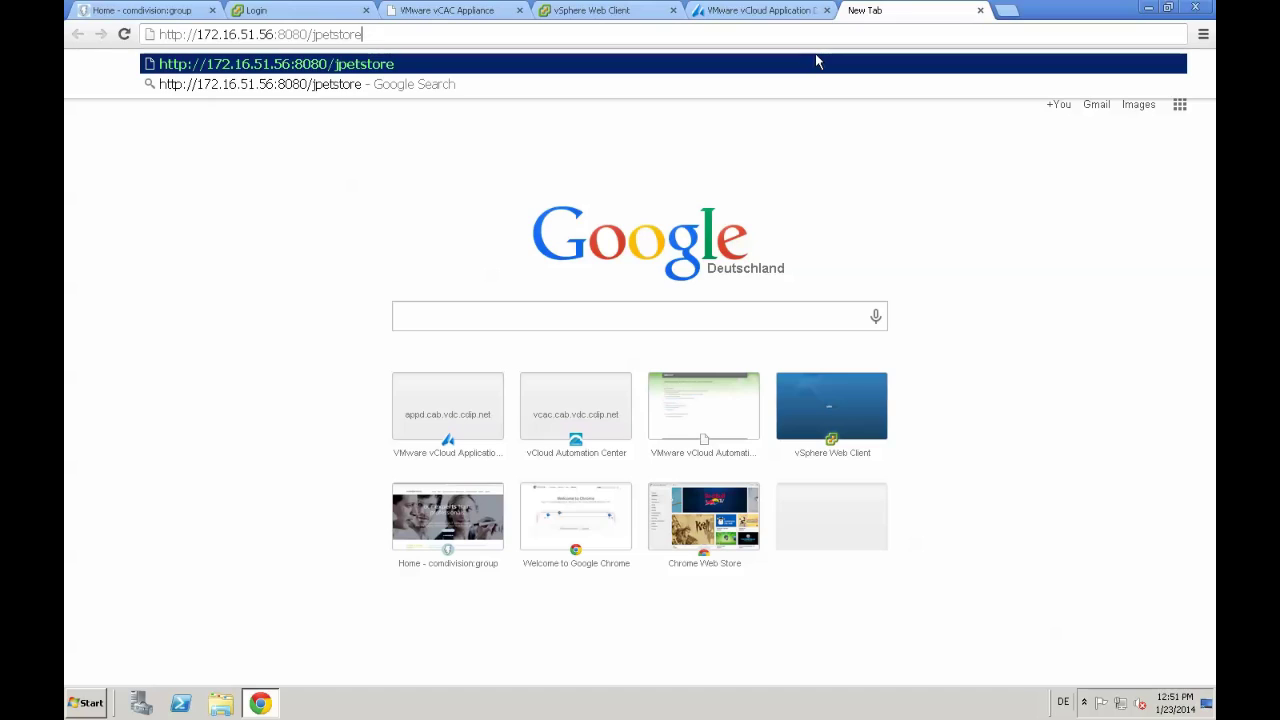
pyautogui.write('-1.0.0')
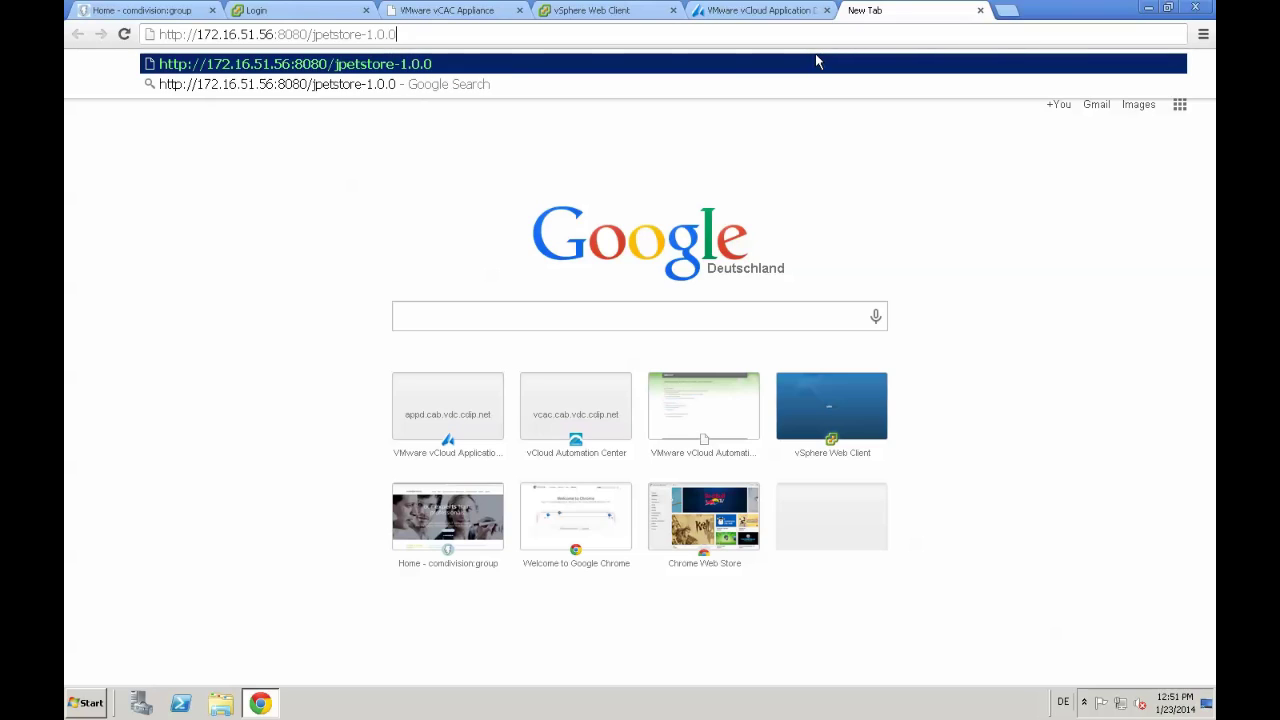
pyautogui.write('/')
pyautogui.press('Return')
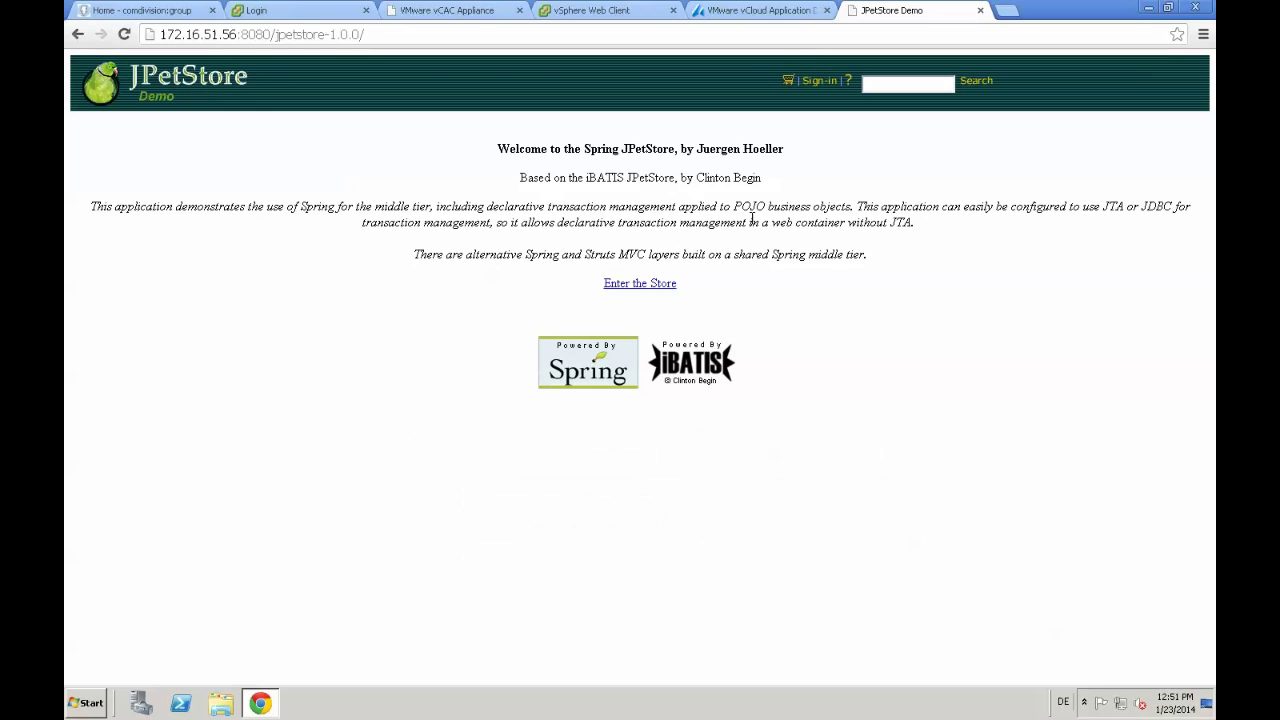
# Enter the JPetStore store and choose the Cats category from the left menu
pyautogui.click(645, 287)
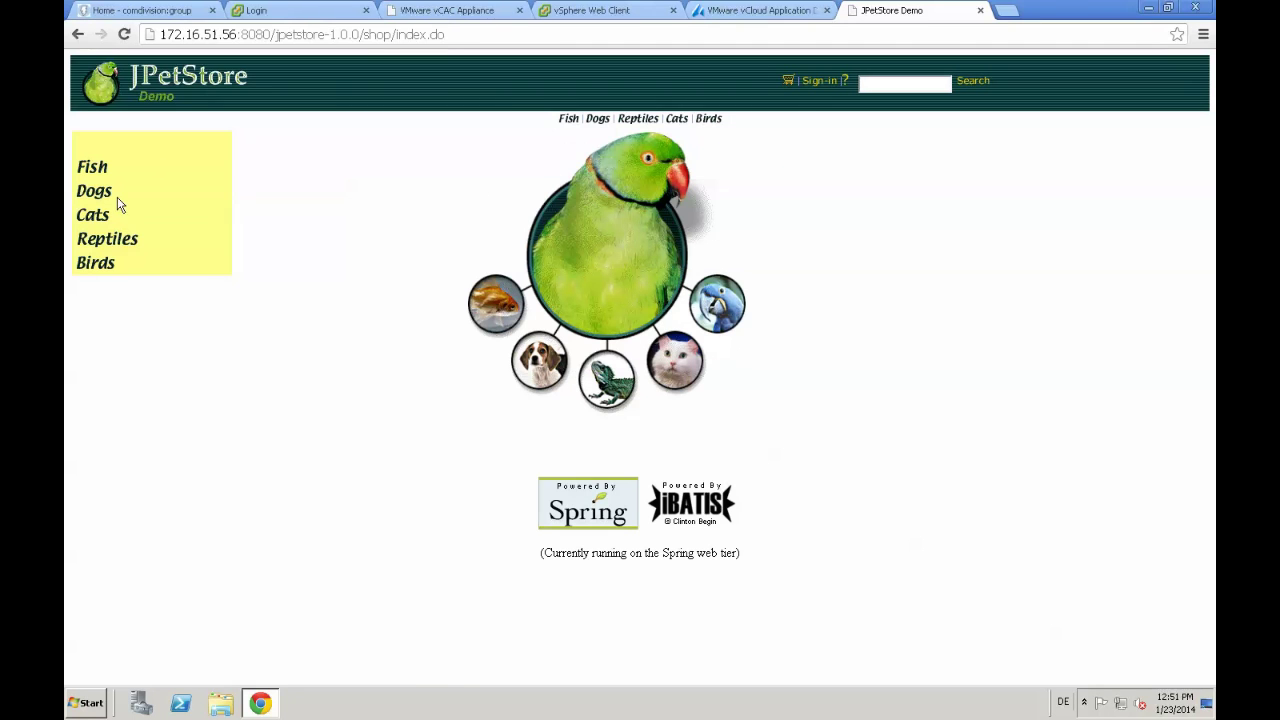
pyautogui.click(93, 224)
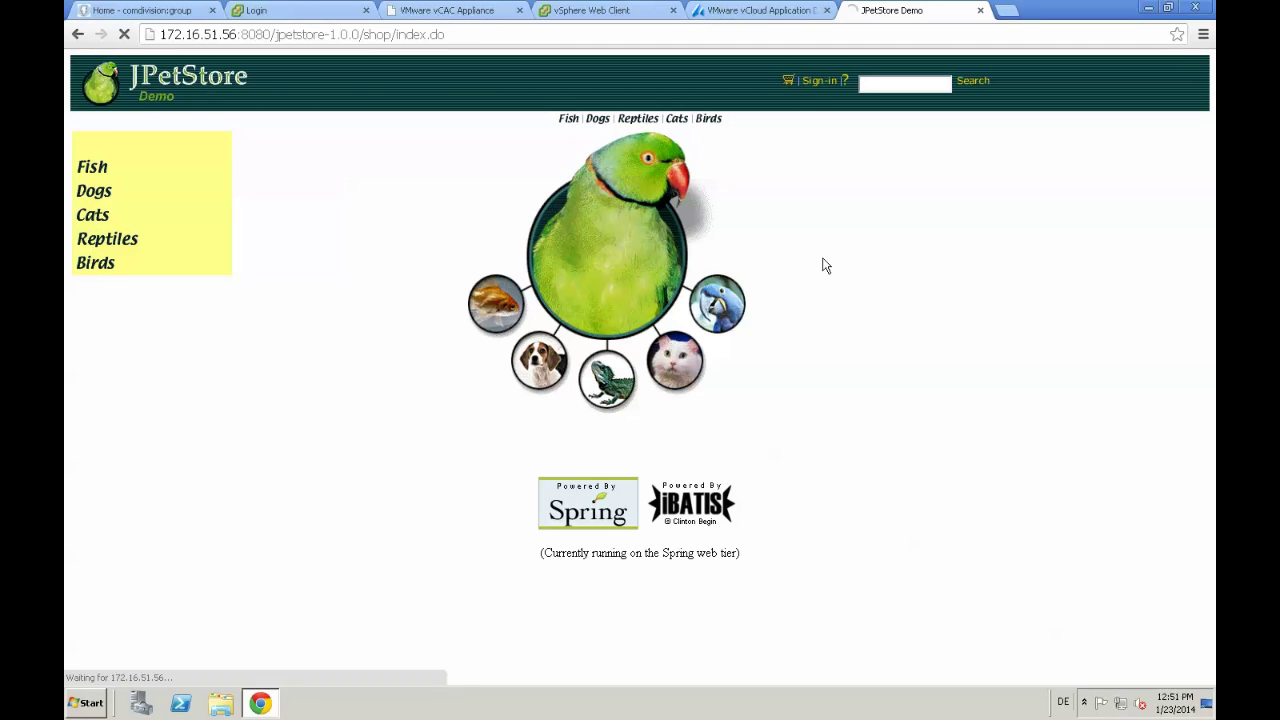